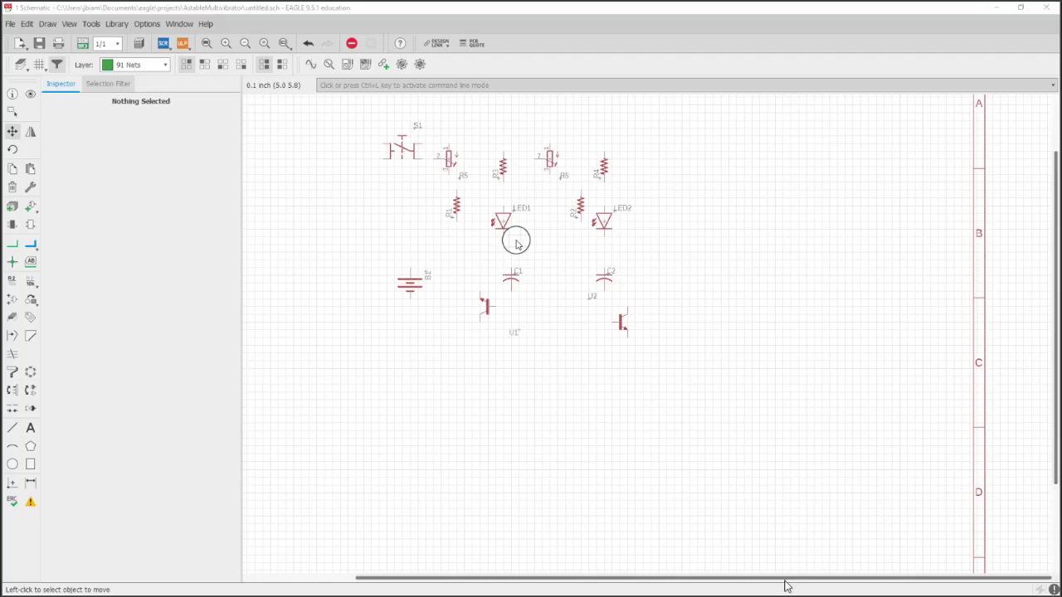
- Move the battery's B1 label up beside the top of its symbol
click(13, 131)
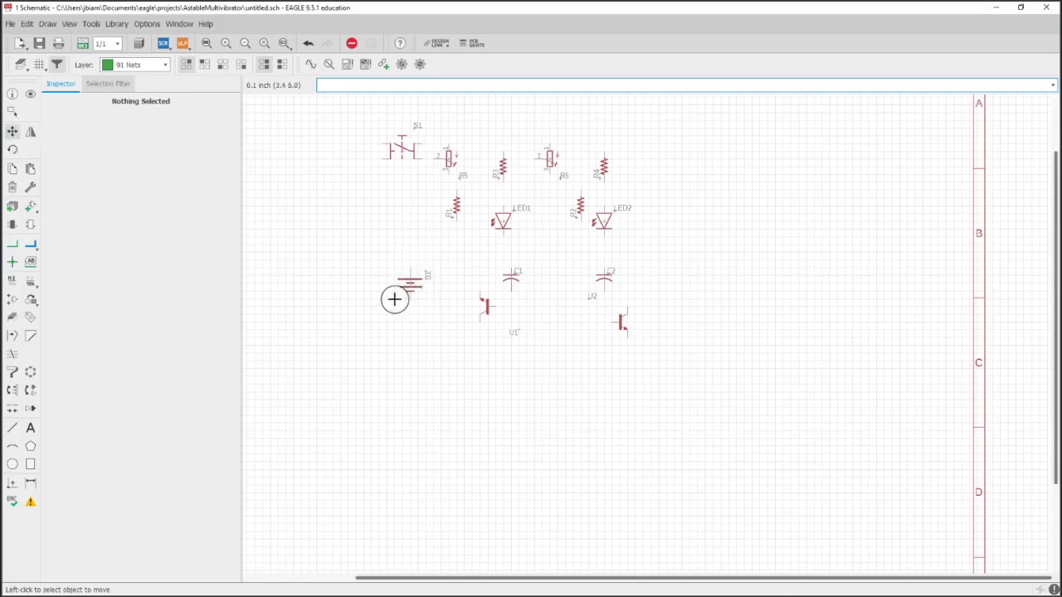
click(428, 272)
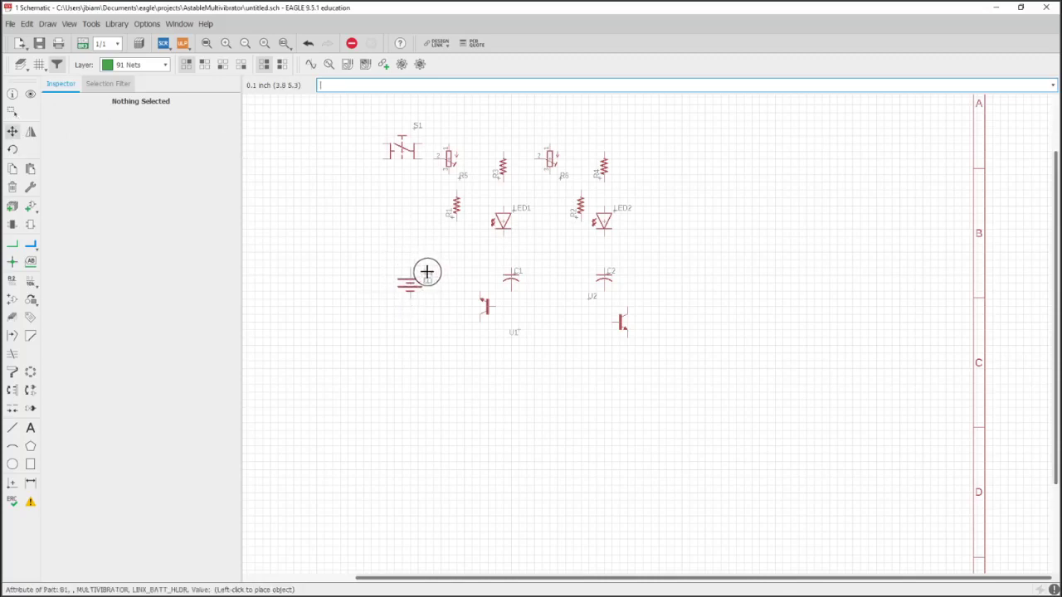
click(424, 272)
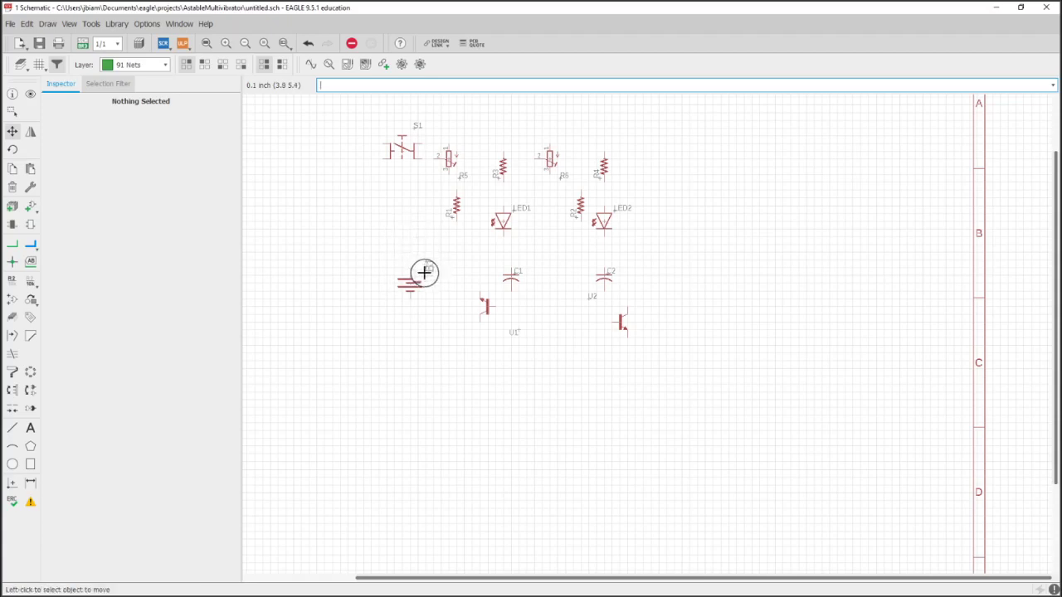
- Move battery B1 up and to the left, clear of the other components in the schematic
scroll(419, 272, up, 3)
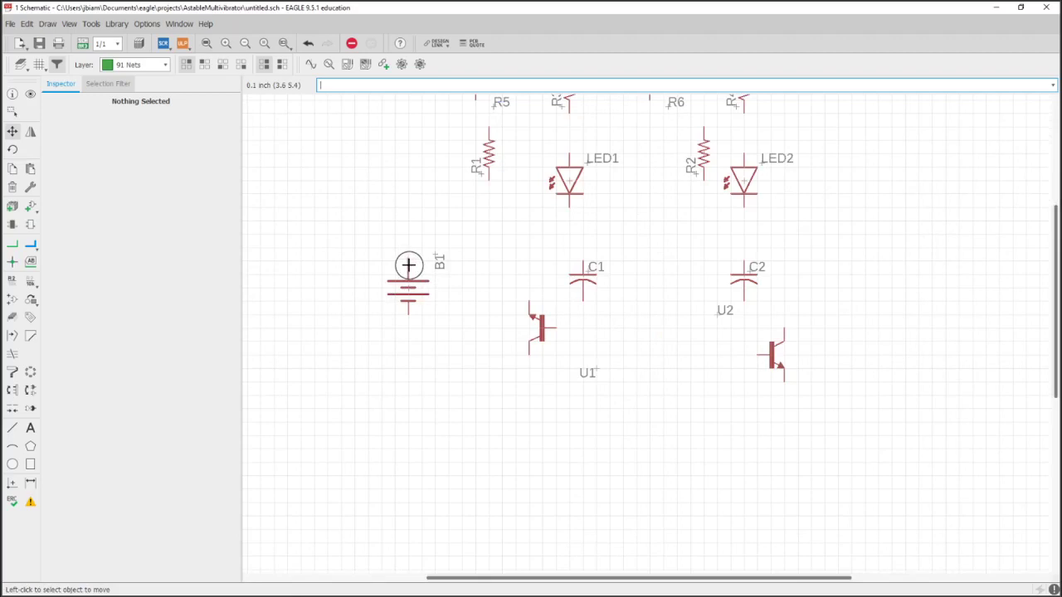
scroll(407, 295, up, 9)
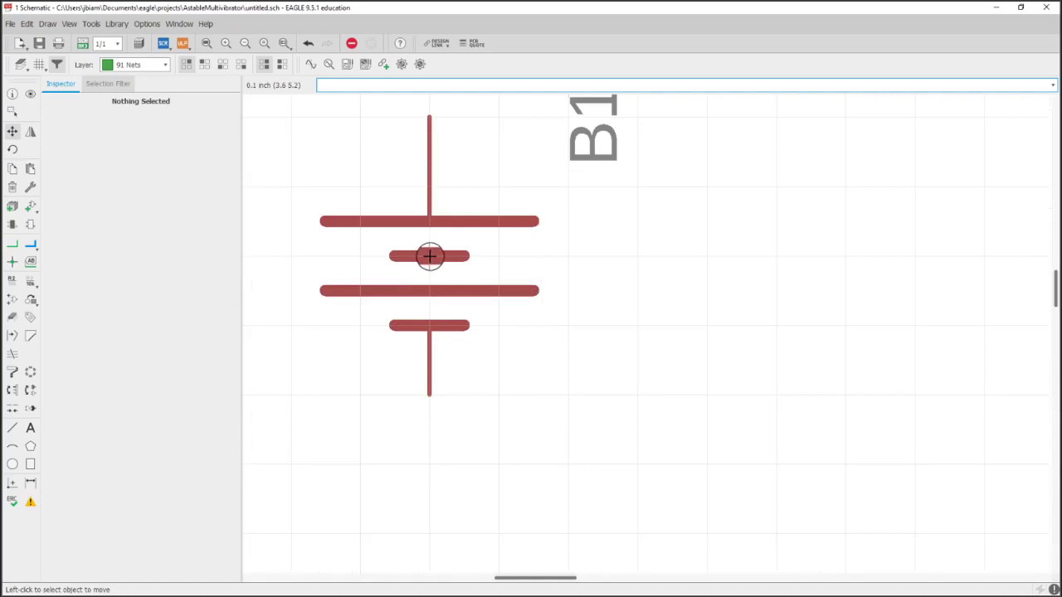
click(429, 256)
scroll(427, 256, down, 7)
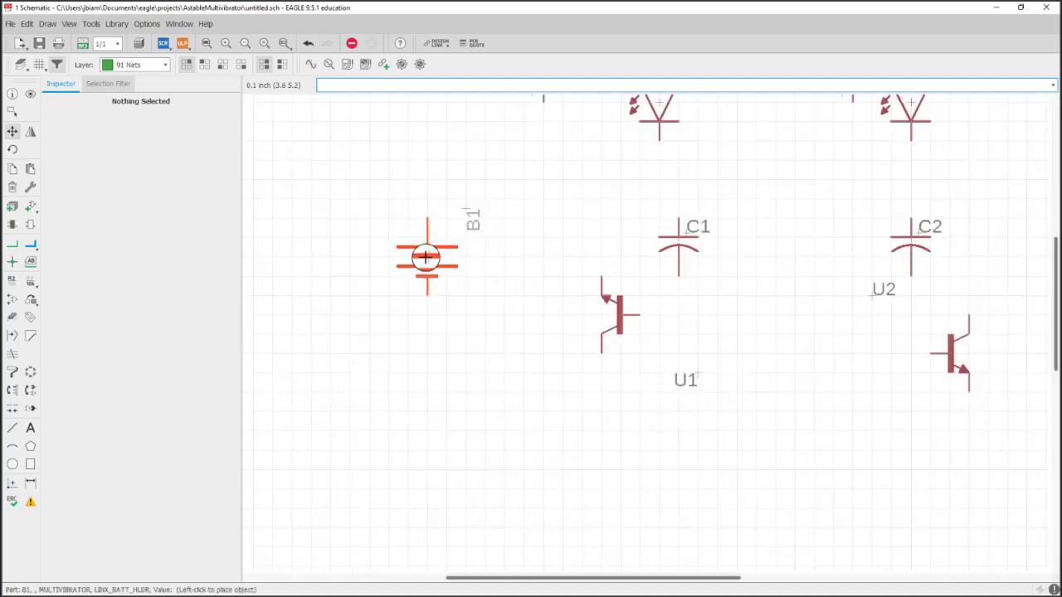
scroll(425, 268, down, 5)
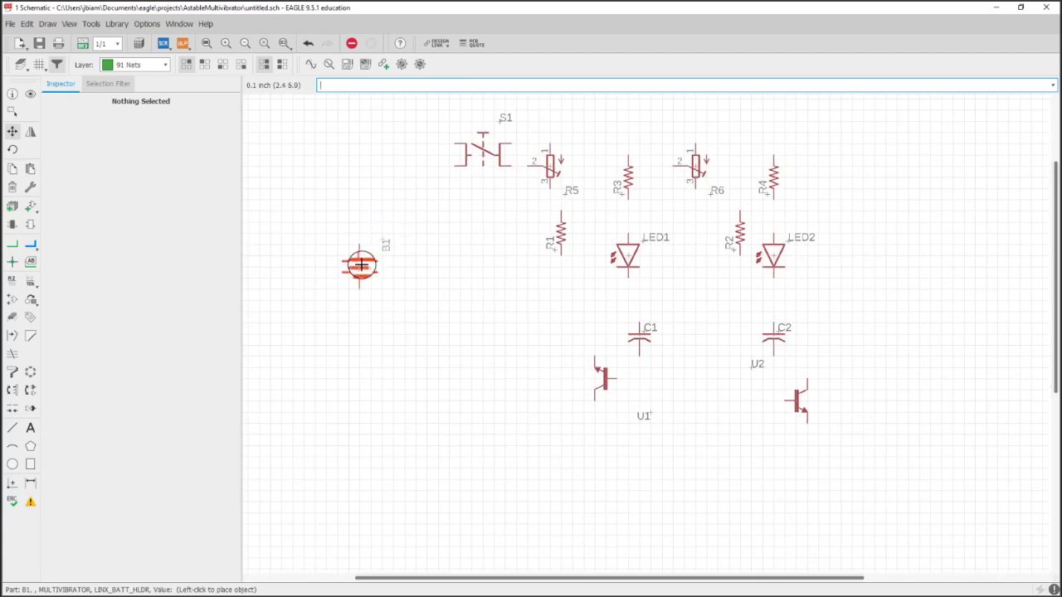
click(360, 265)
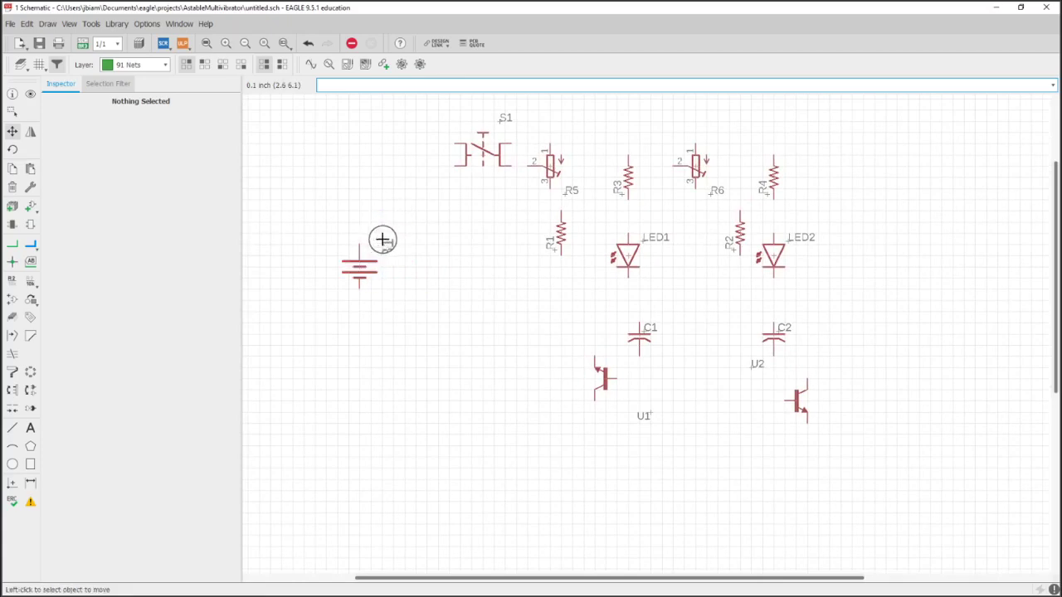
- Rotate the battery's B1 label to read horizontally and place it beside the symbol's top terminal
click(382, 239)
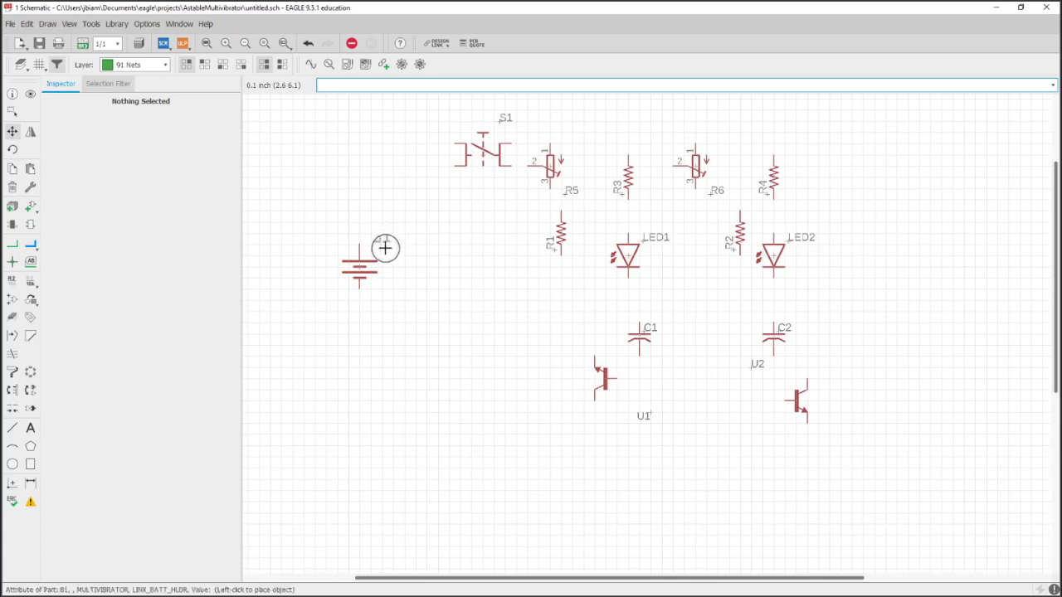
click(13, 133)
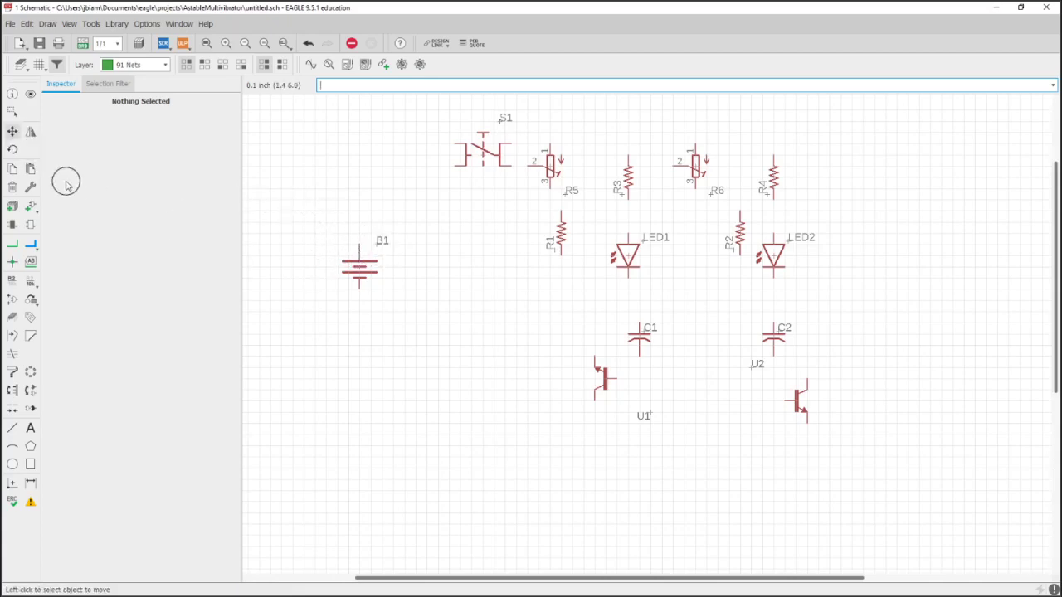
click(14, 151)
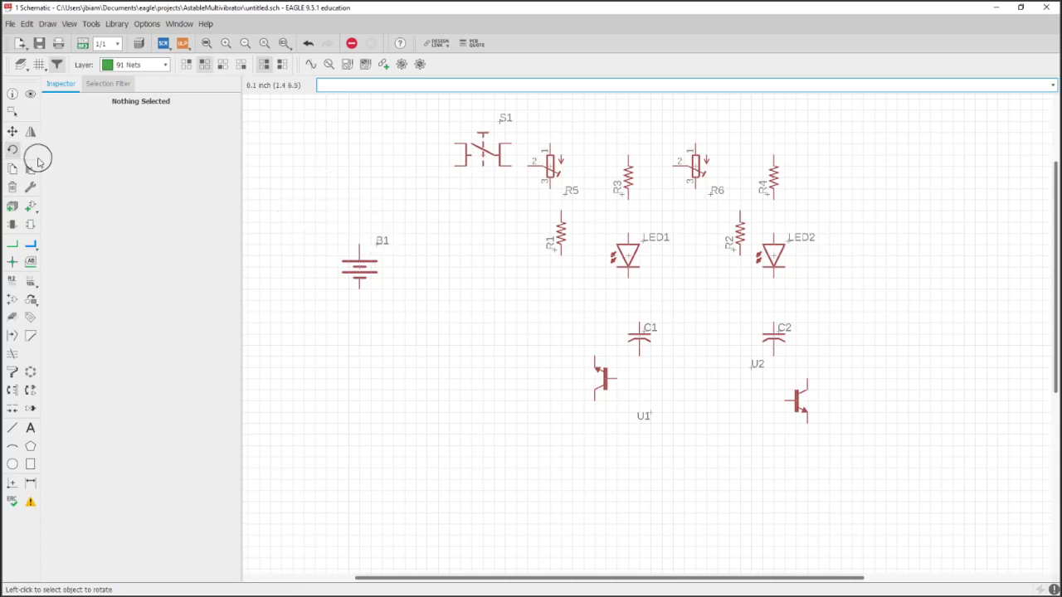
- Move switch S1 left and slightly up, to above and right of the battery
click(12, 131)
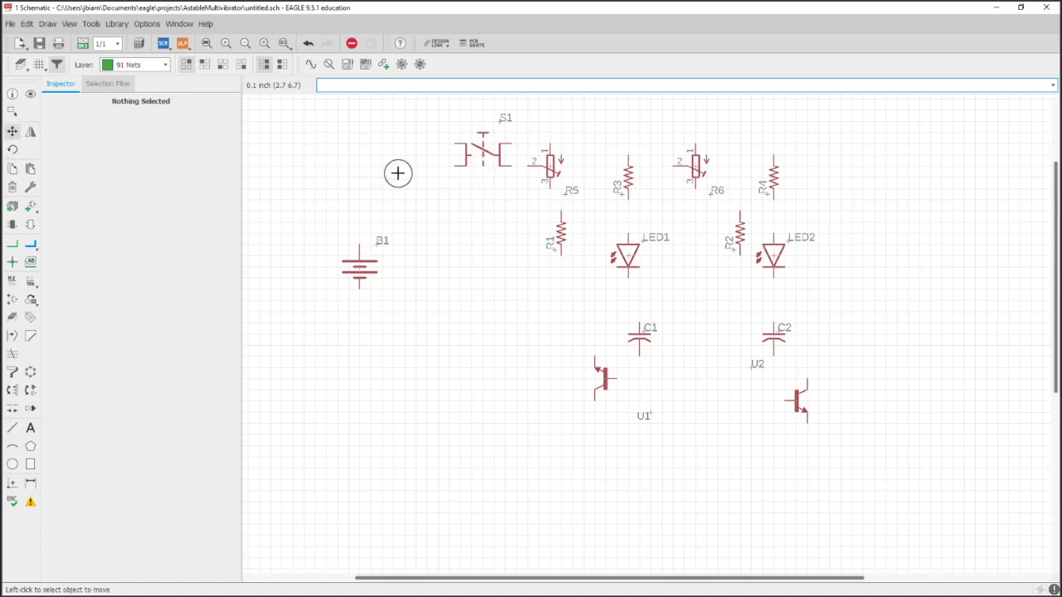
click(485, 156)
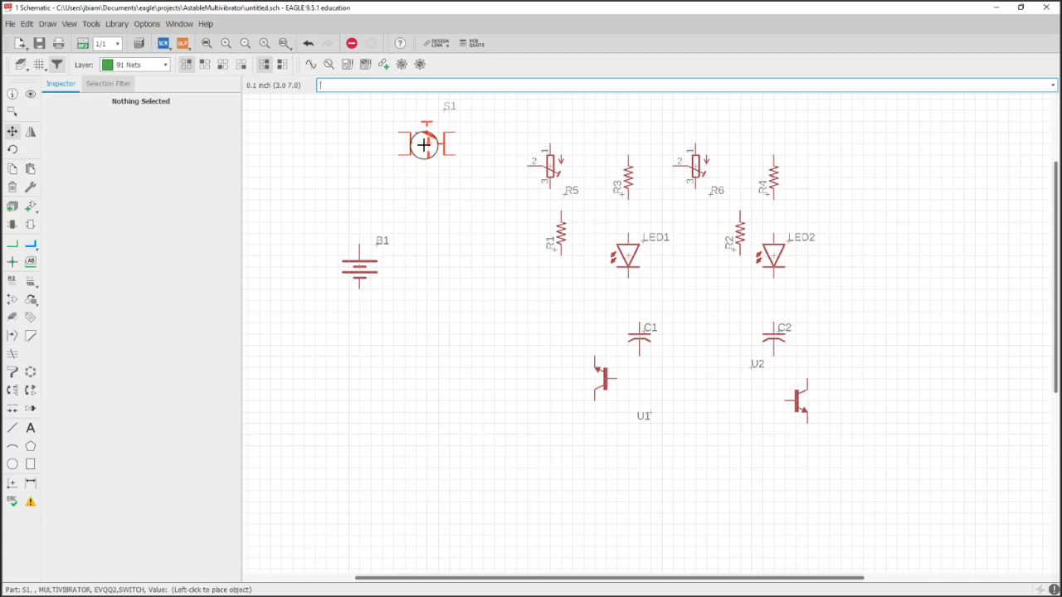
click(424, 144)
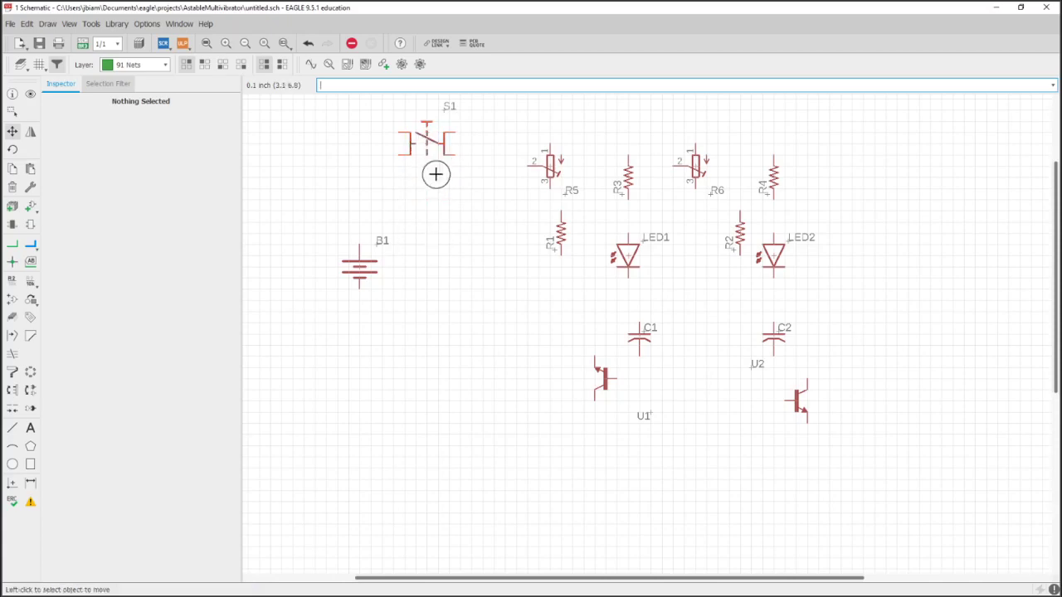
middle_drag(437, 173, 436, 225)
scroll(429, 216, up, 5)
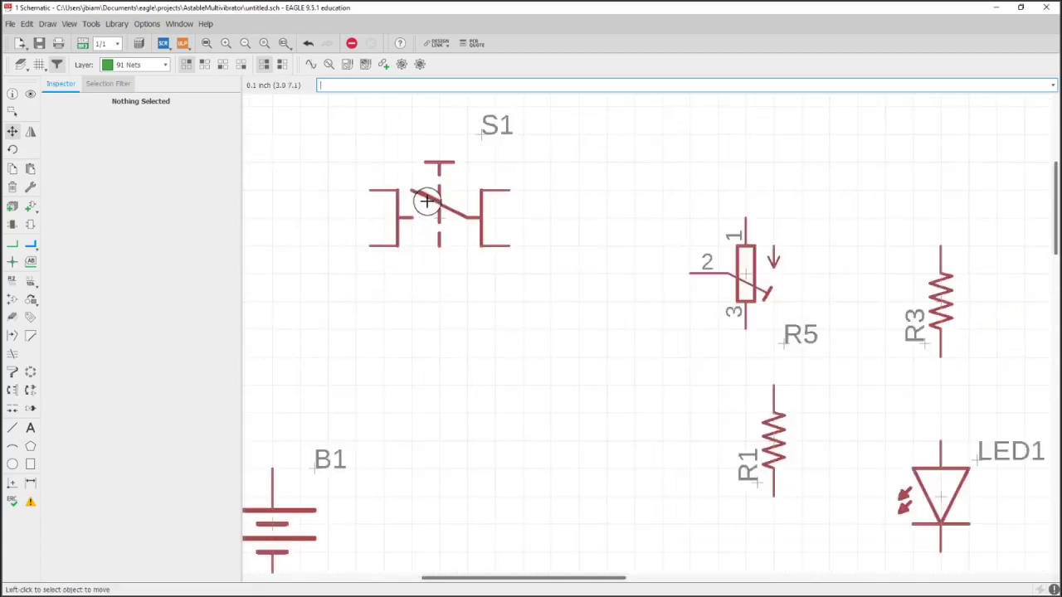
scroll(373, 191, up, 1)
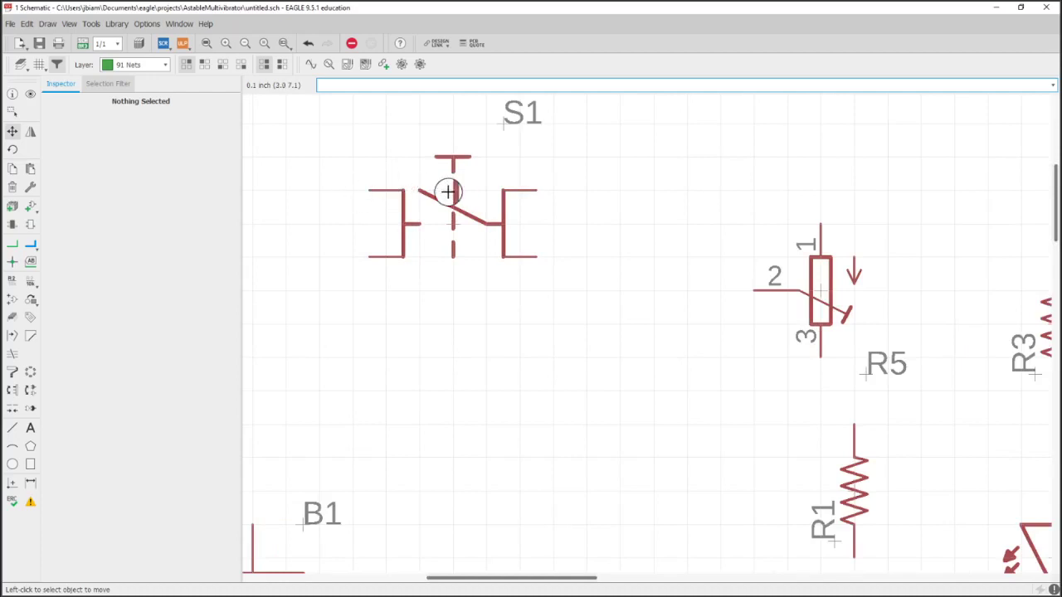
click(13, 244)
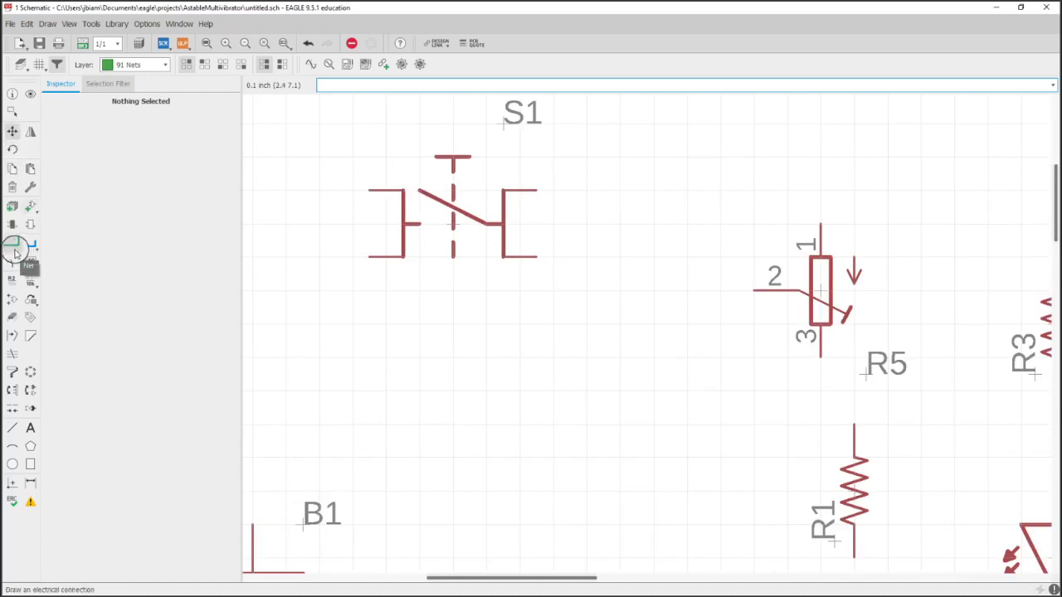
click(318, 191)
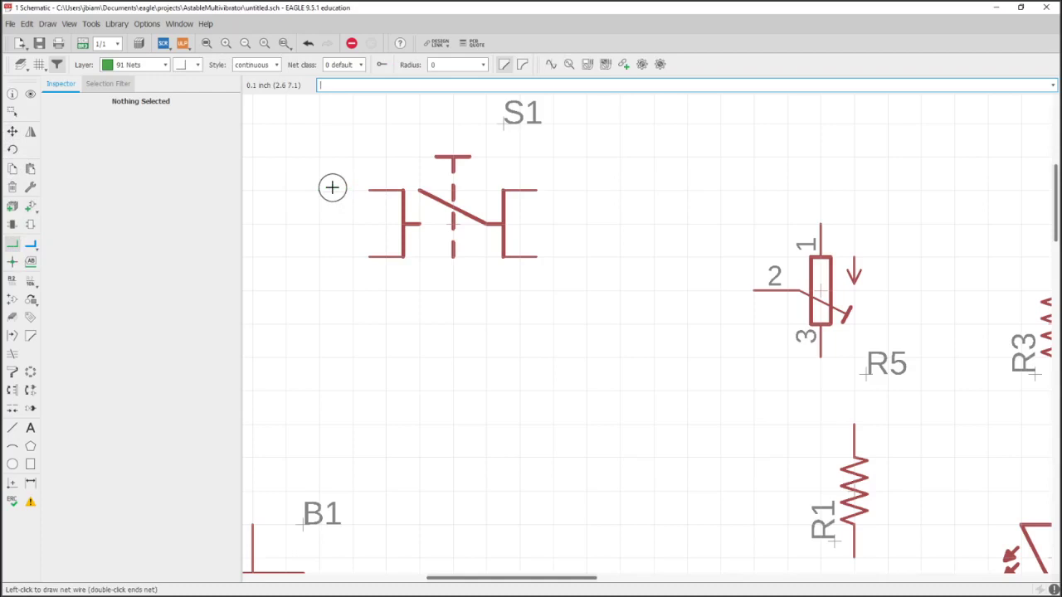
scroll(394, 191, down, 2)
middle_drag(397, 196, 526, 208)
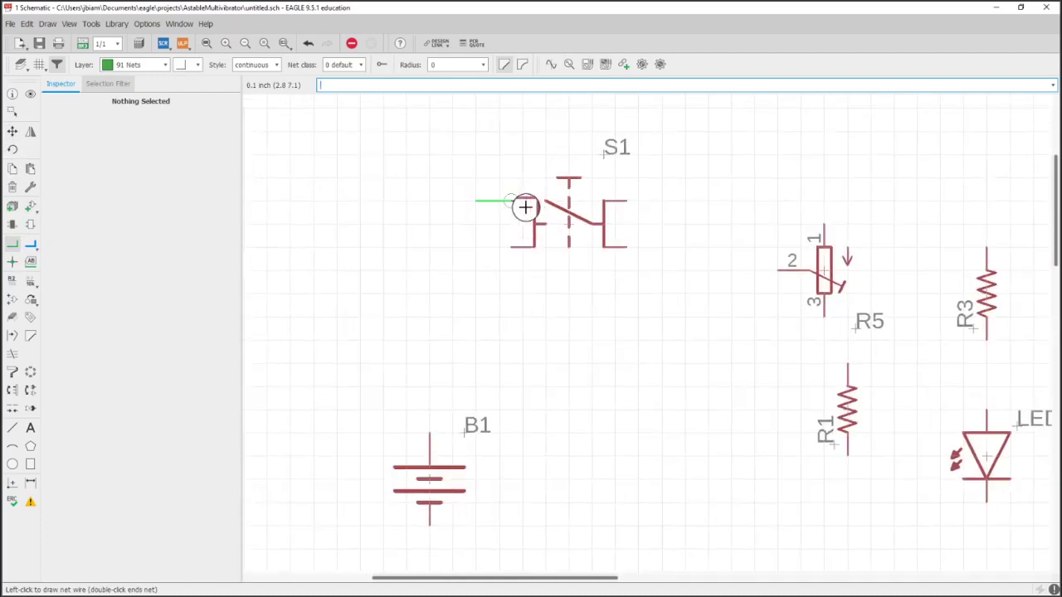
key(Escape)
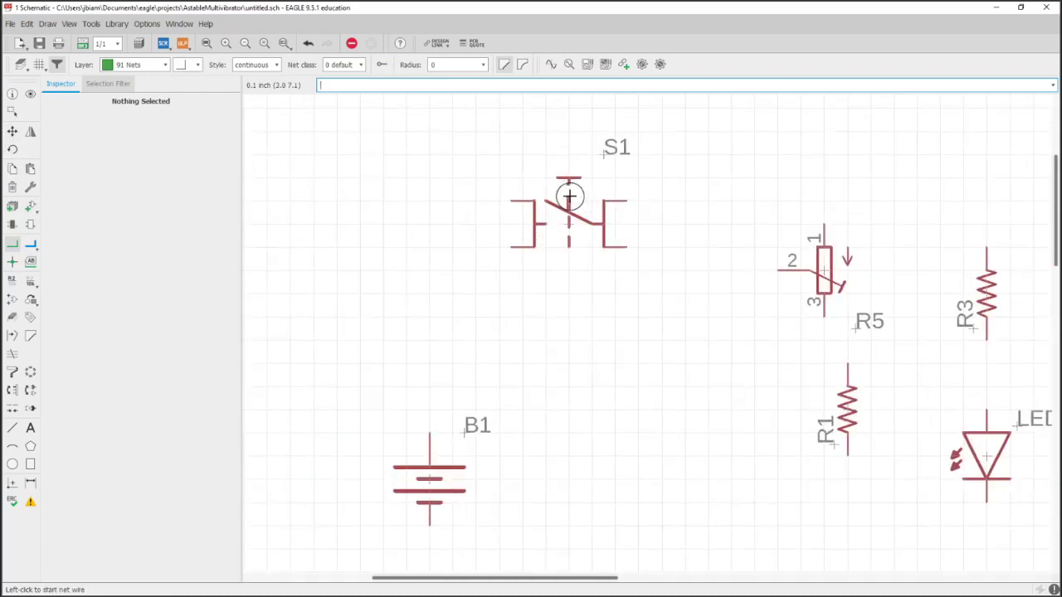
scroll(560, 197, up, 2)
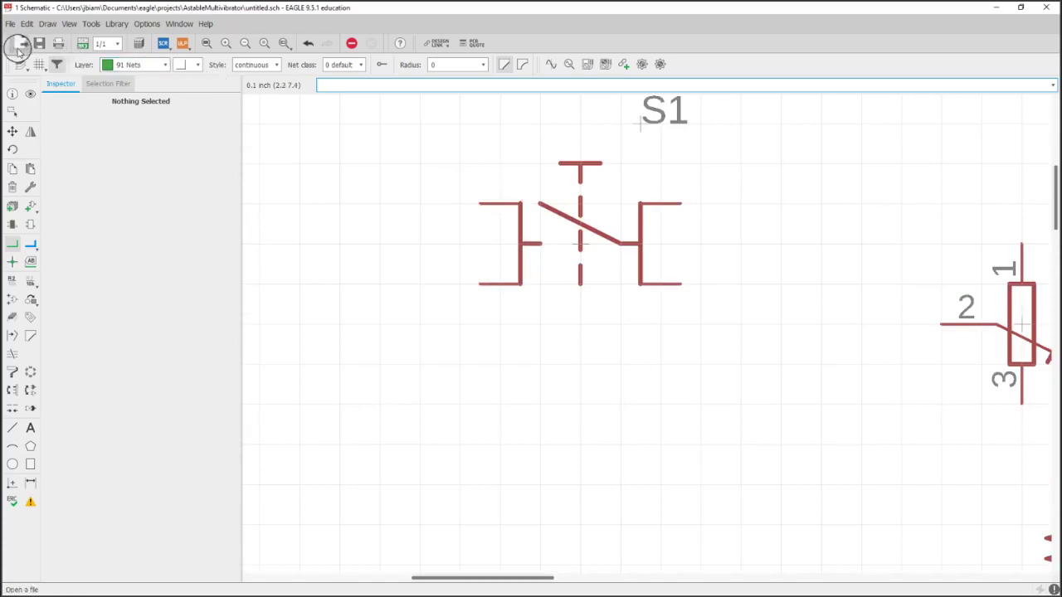
- Save the schematic in the project folder under the file name AstableMultivibrator
click(38, 46)
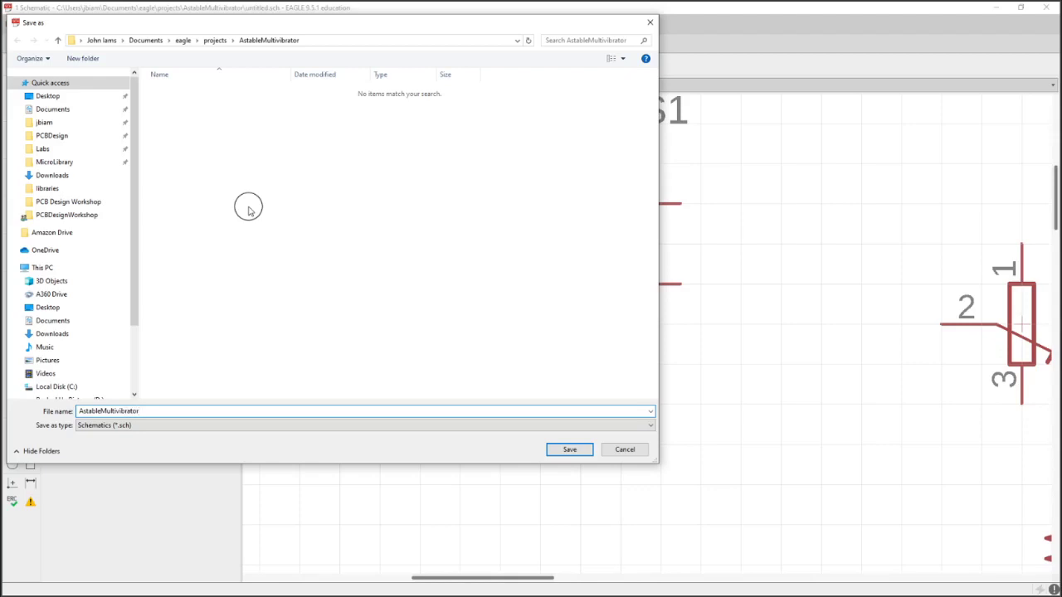
key(Return)
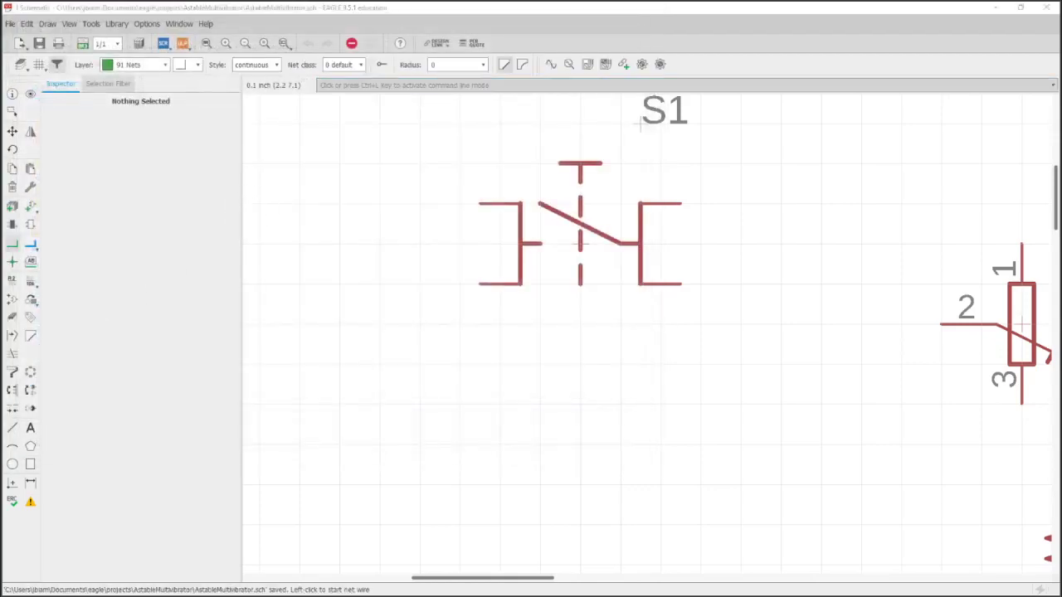
- Switch to the EAGLE Control Panel, open the MULTIVIBRATOR.lbr library and open its SWITCH,SPST symbol for editing
key(alt+Tab)
key(alt+Tab)
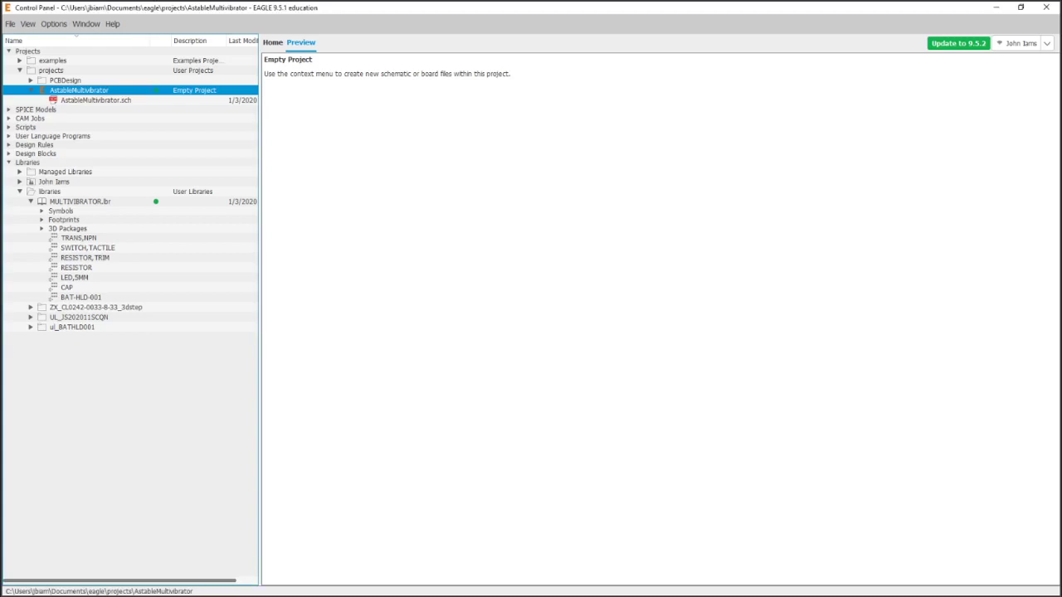
click(91, 203)
double_click(94, 202)
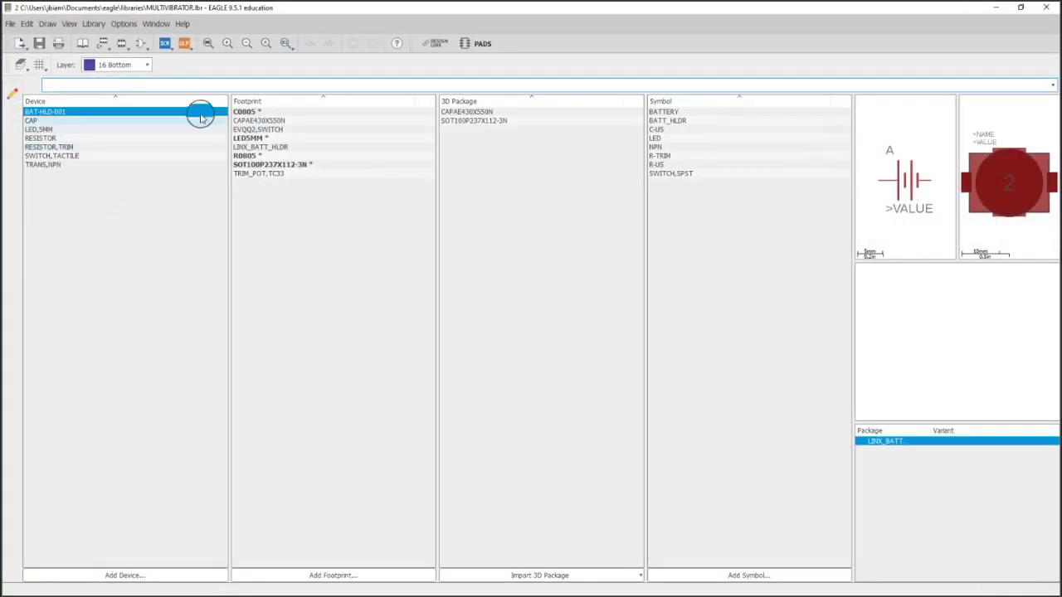
click(661, 174)
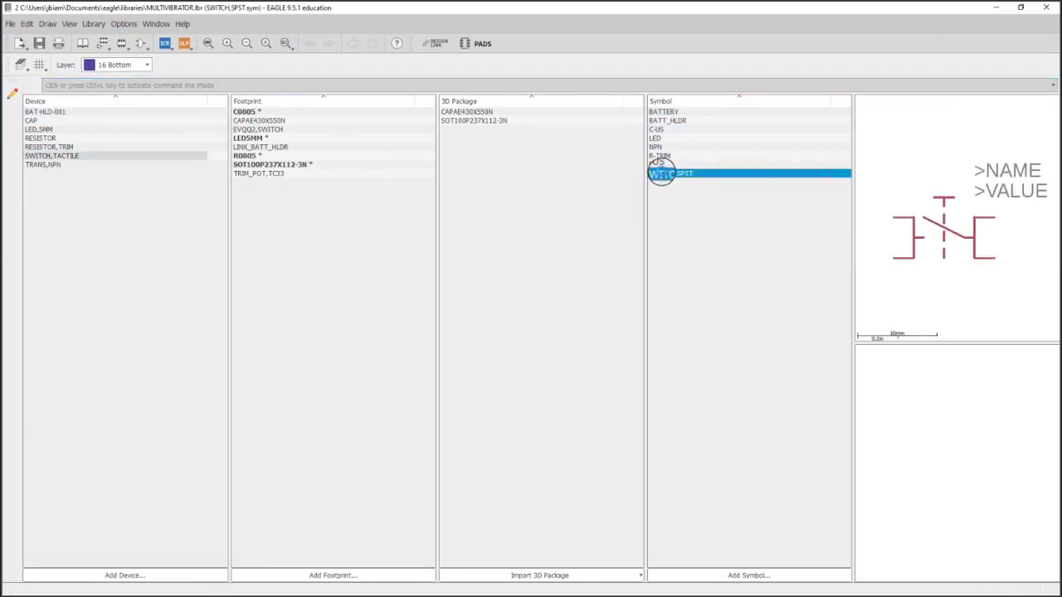
double_click(661, 174)
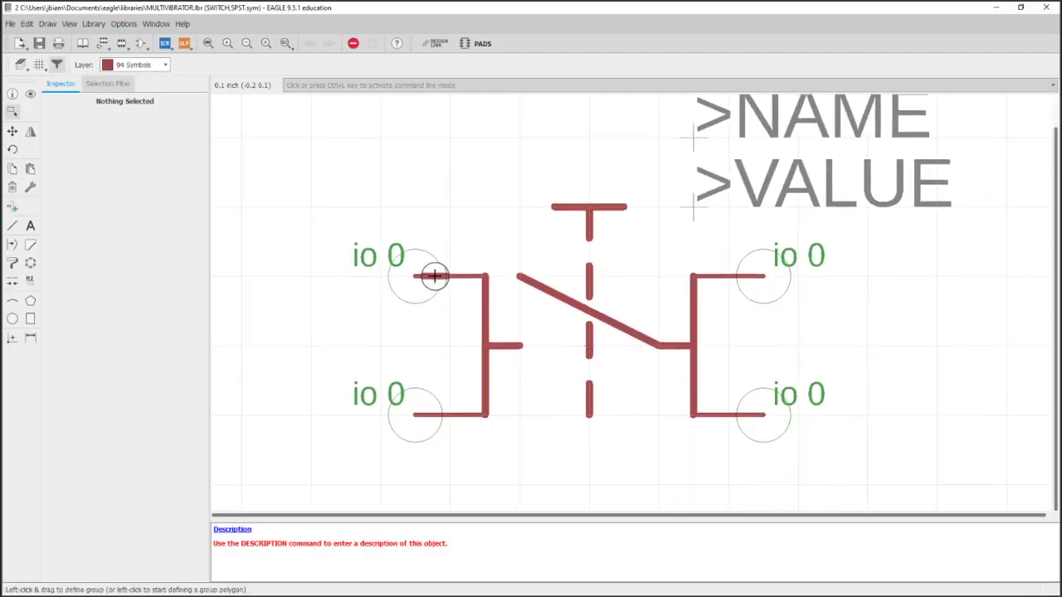
- Try the lengths point, middle and long on the switch symbol's upper-left pin P$1, and set it back to short
click(15, 111)
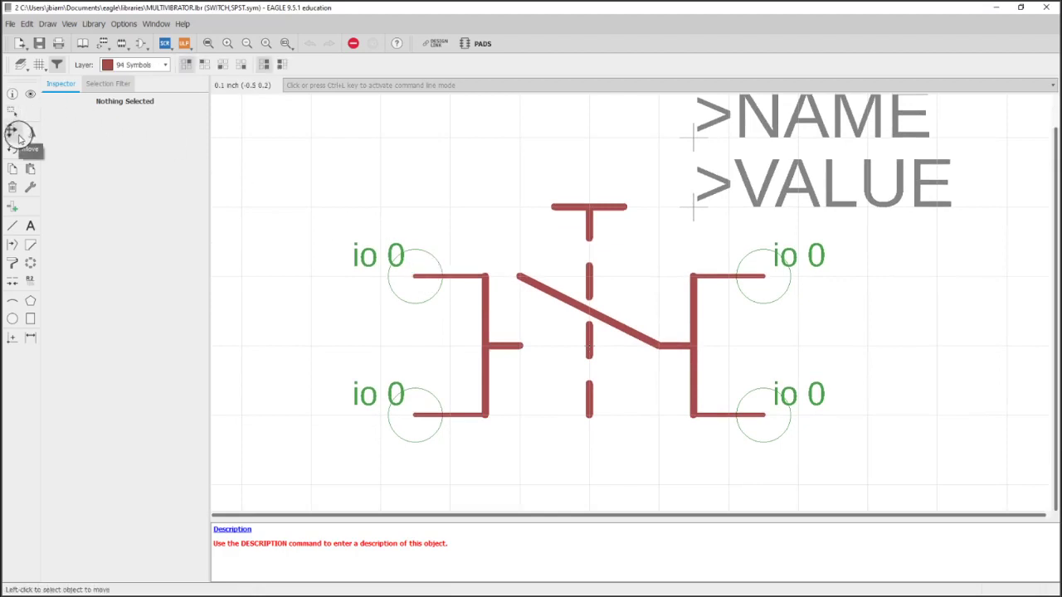
click(414, 276)
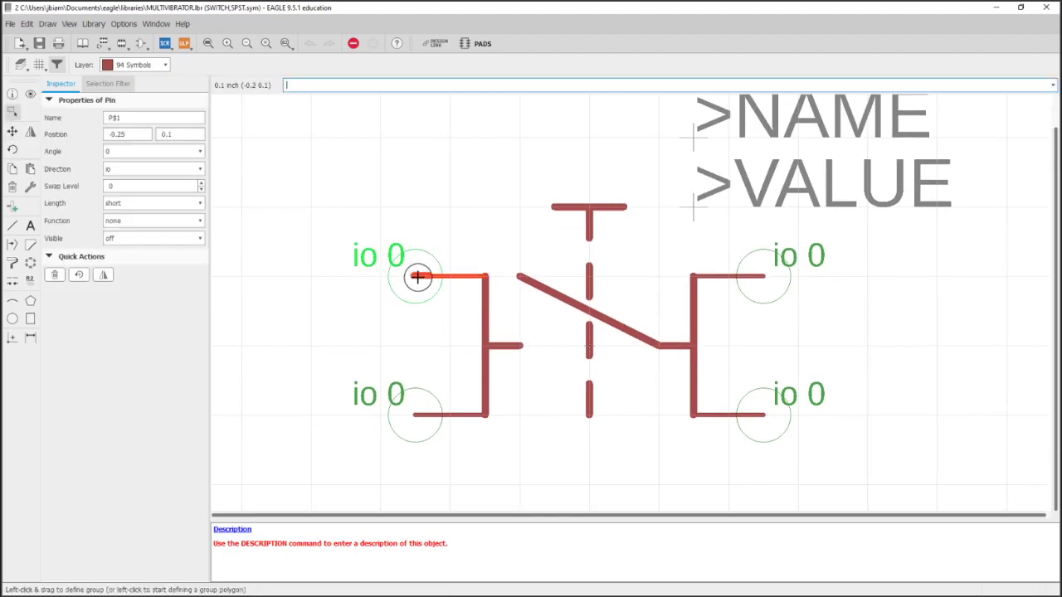
click(125, 203)
click(124, 214)
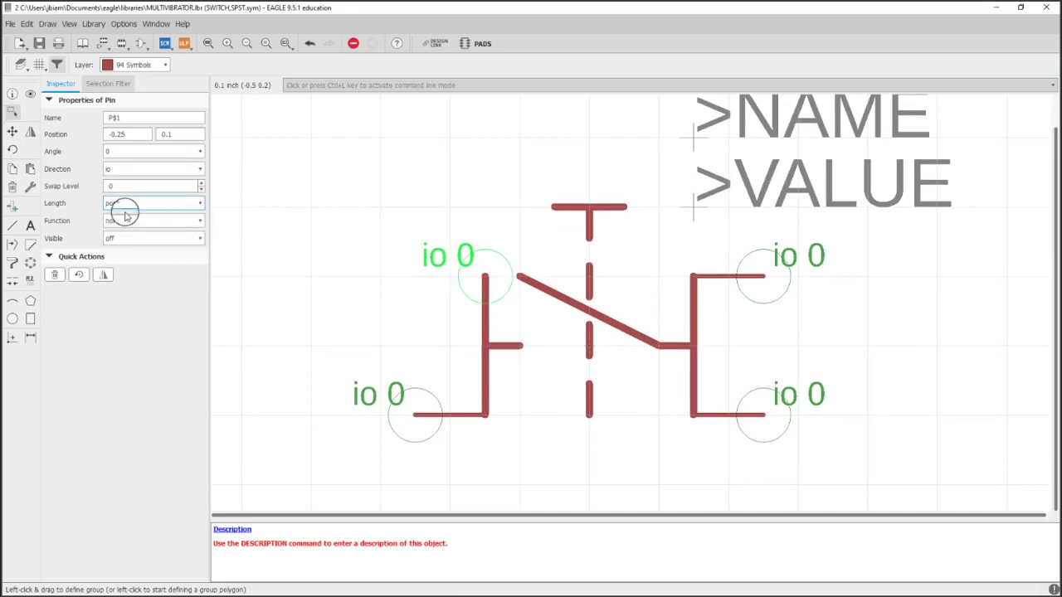
click(116, 206)
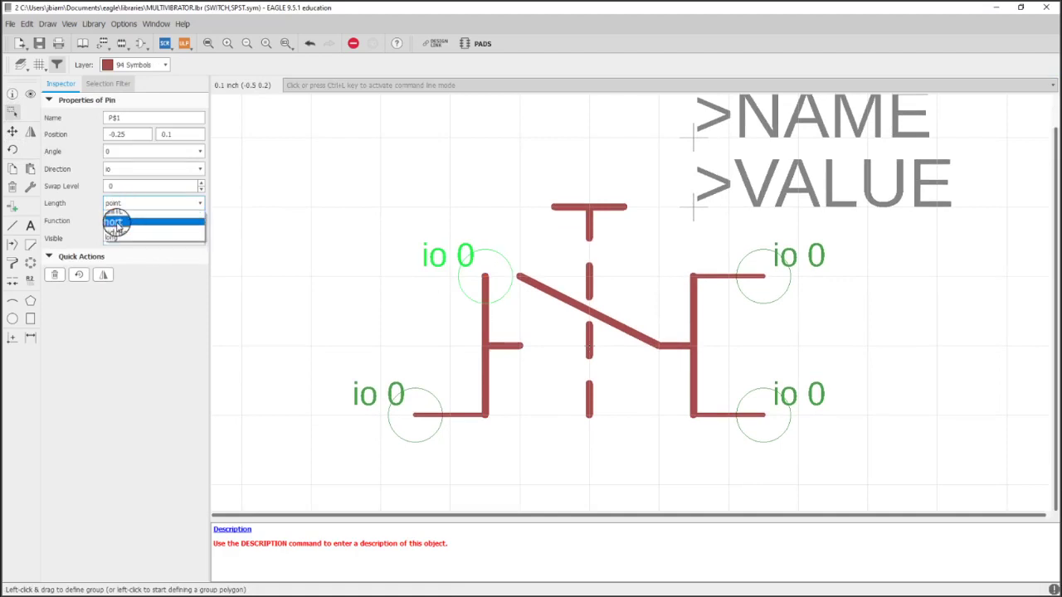
click(116, 229)
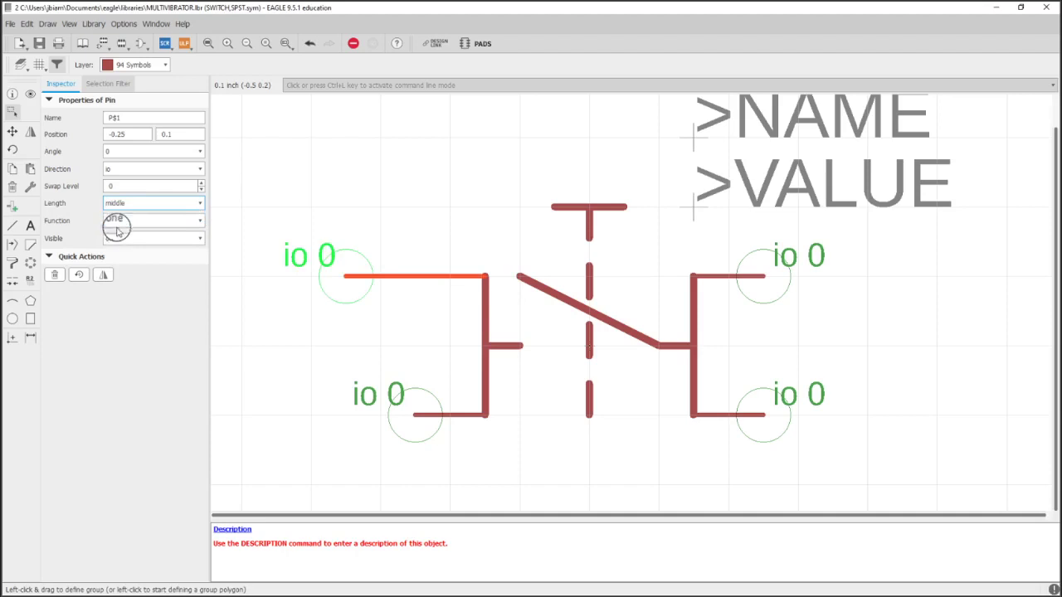
click(118, 204)
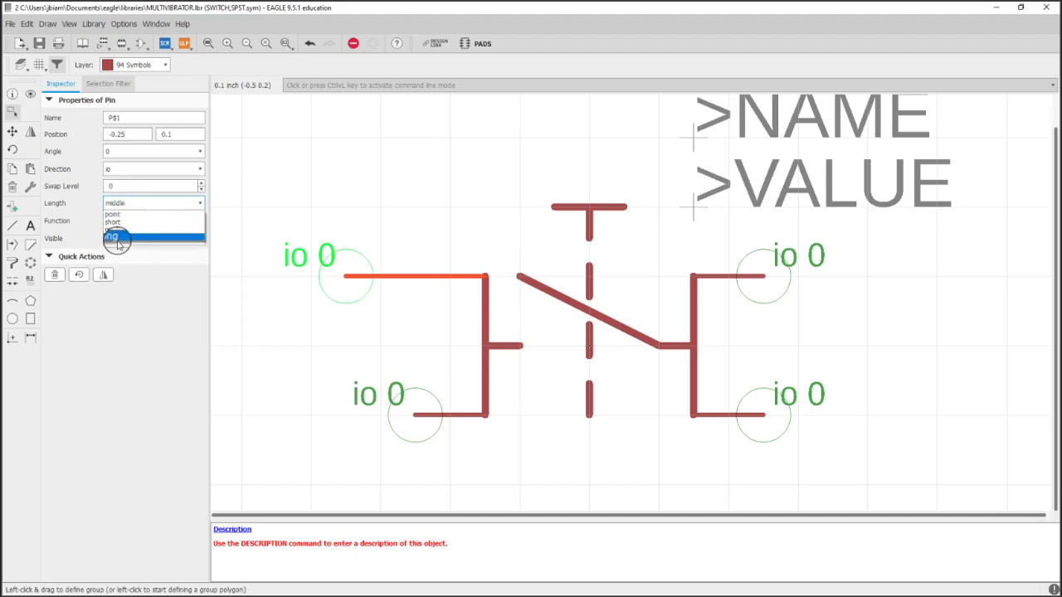
click(117, 239)
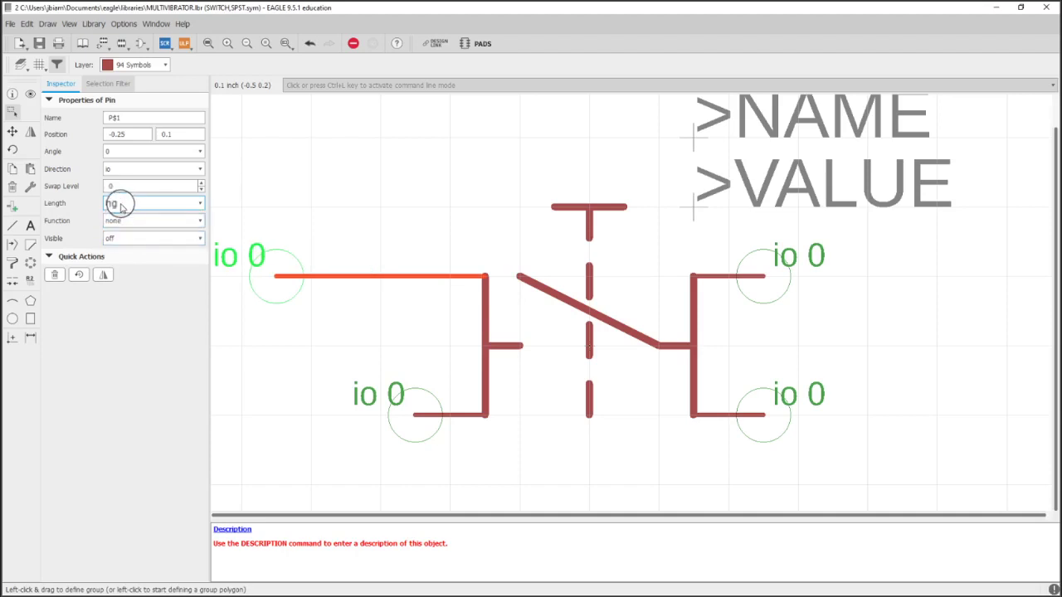
click(118, 204)
click(117, 223)
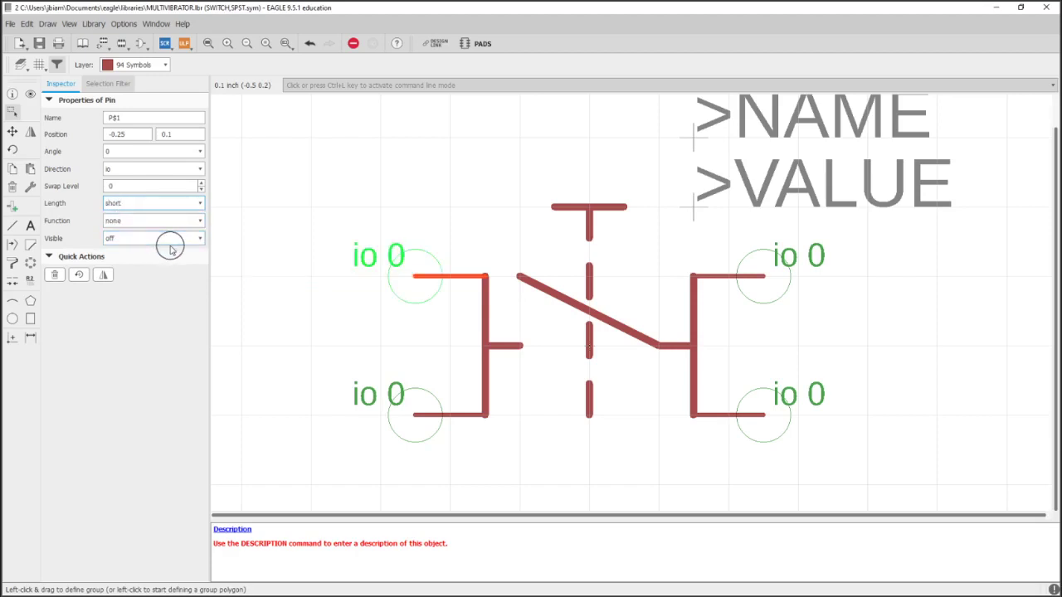
- Move the upper-left pin P$1 0.05 inch to the left, to position (-0.3, 0.1)
click(12, 131)
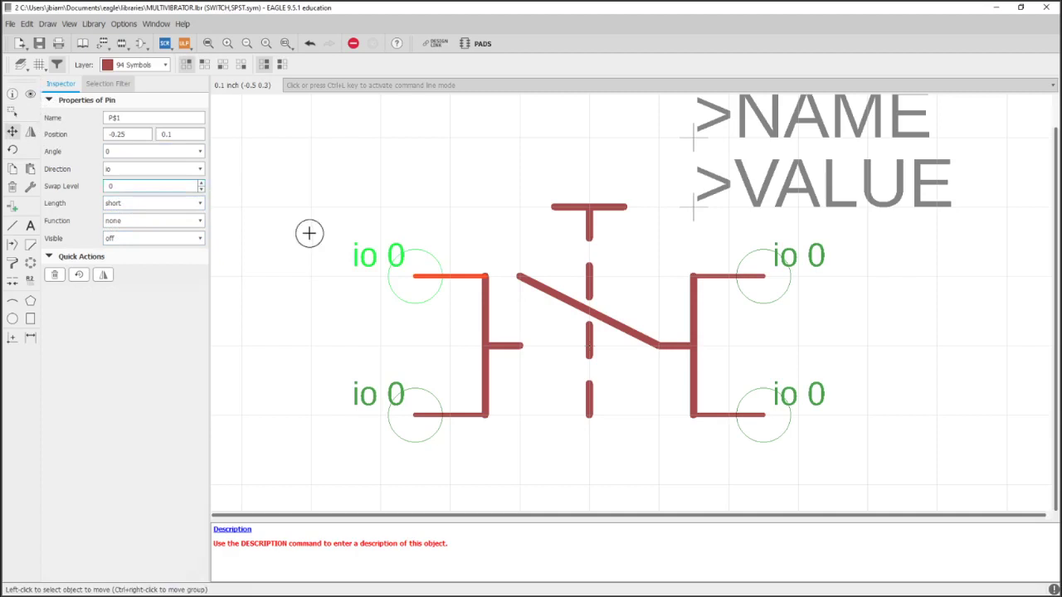
click(410, 277)
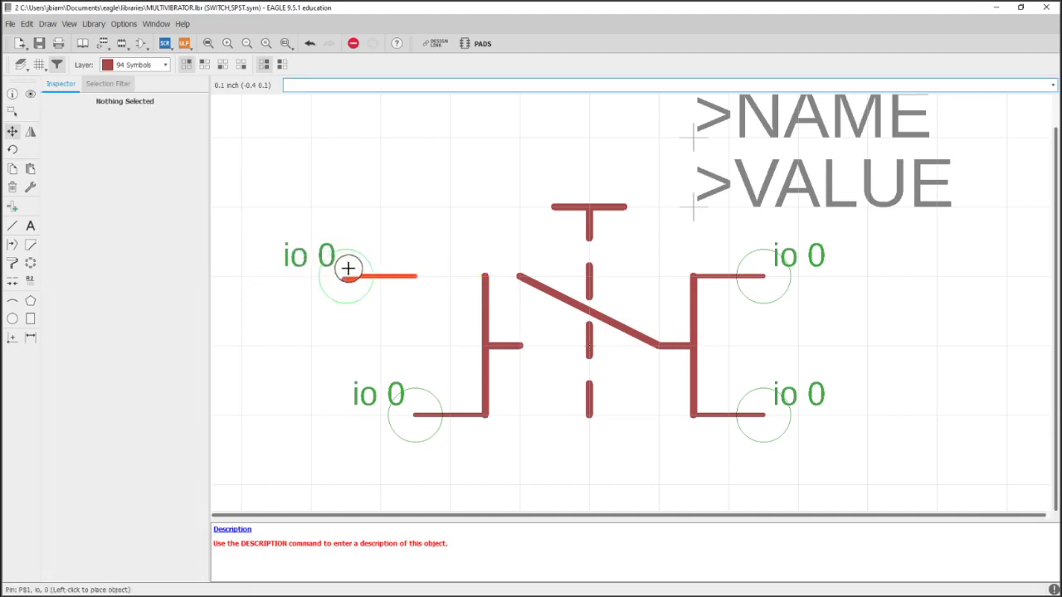
key(alt)
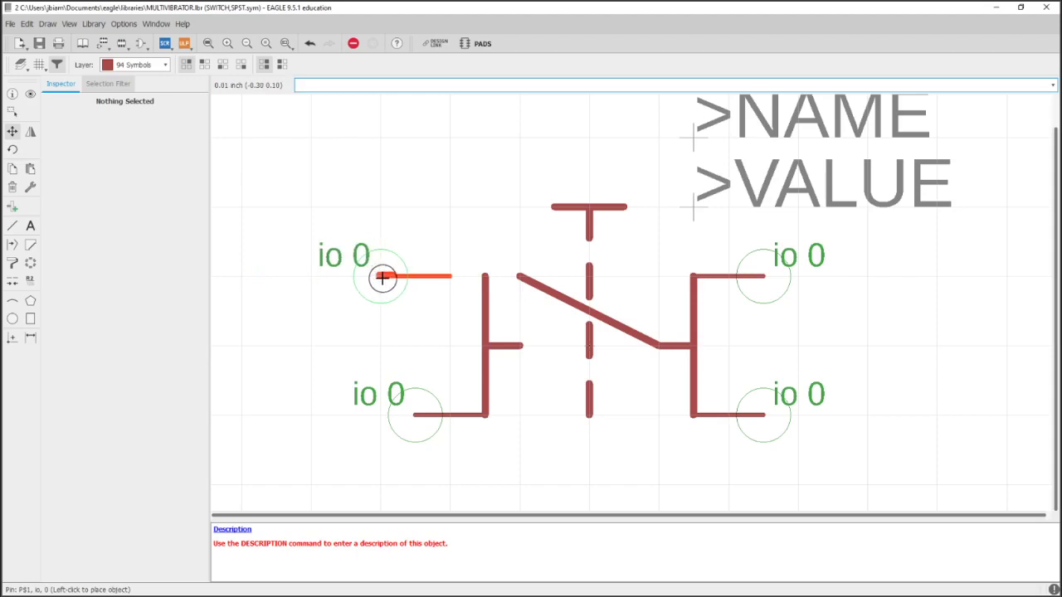
click(382, 277)
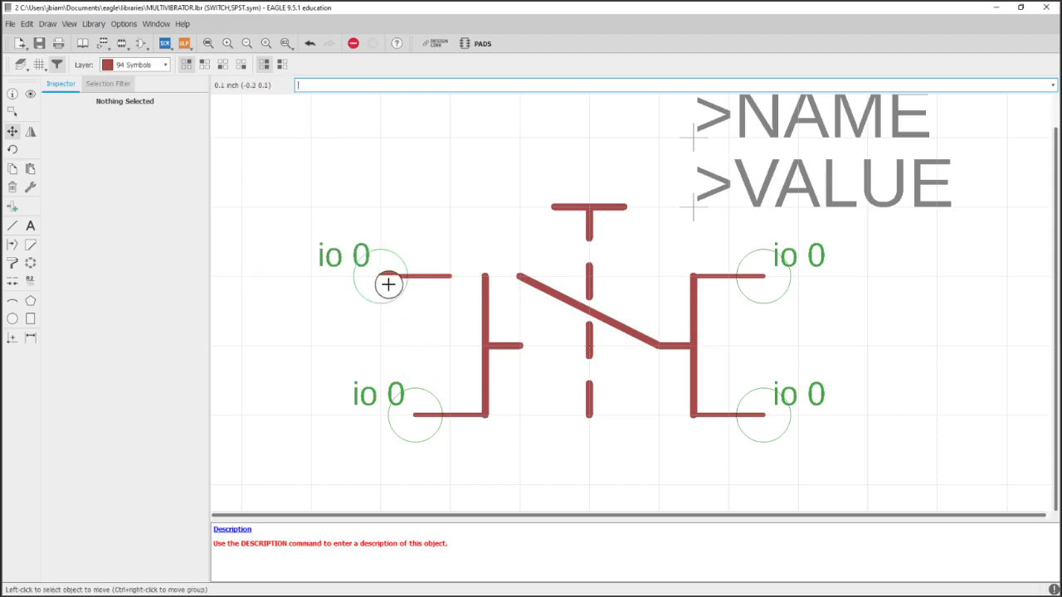
- Set the length of the upper-left pin P$1 to point
click(12, 110)
click(401, 275)
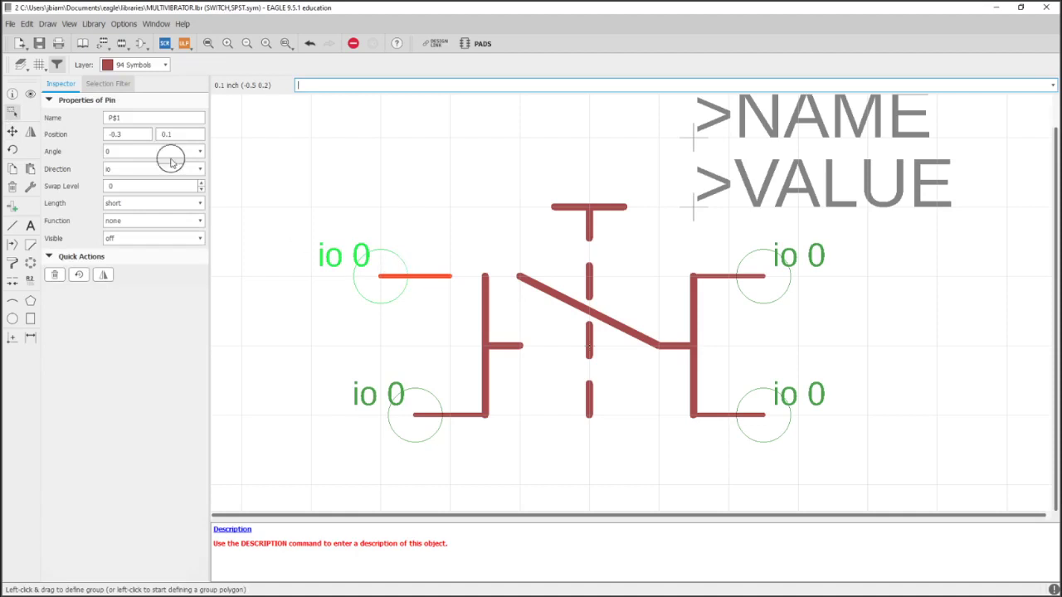
click(123, 203)
click(116, 215)
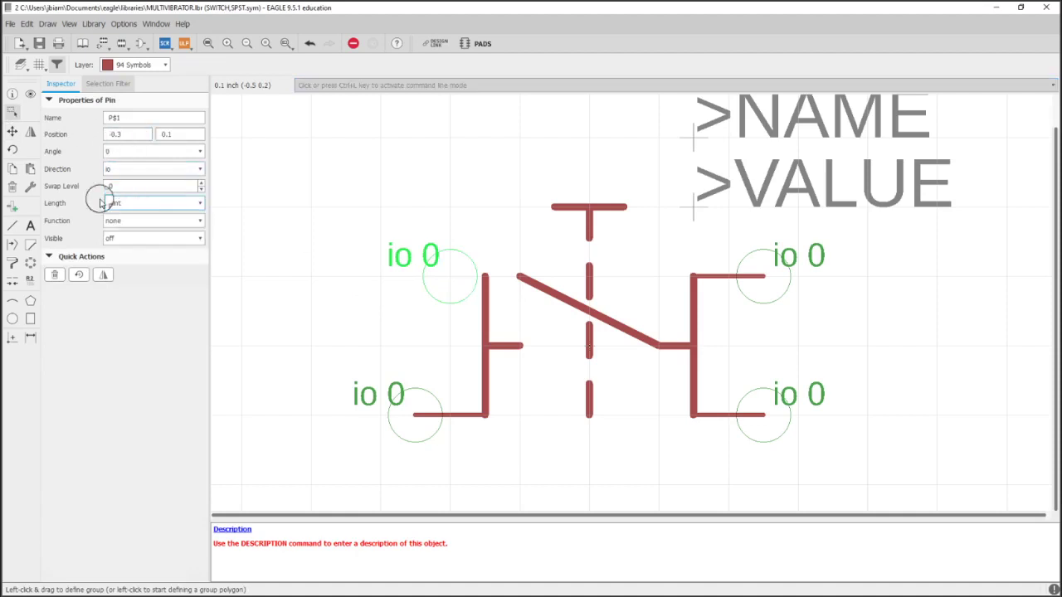
- Select all four pins of the switch symbol by filtering the selection to pins, and set their length to point
click(12, 131)
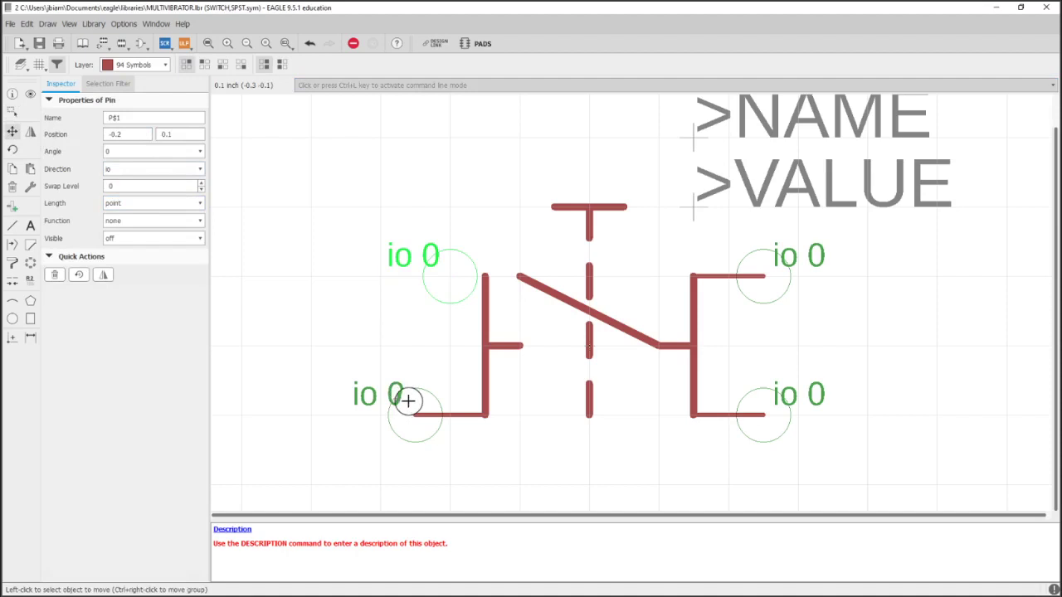
click(11, 114)
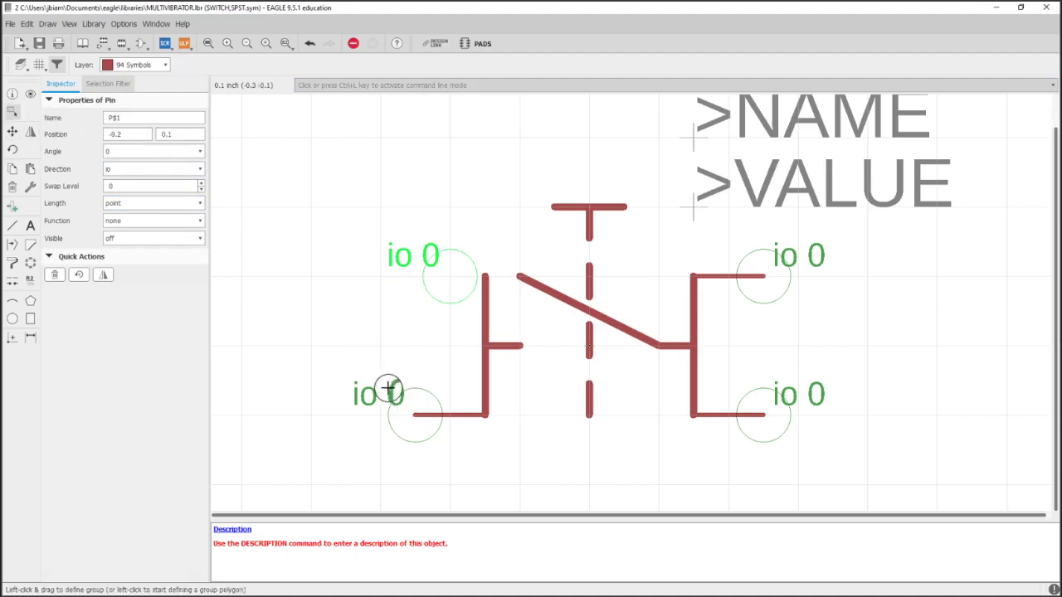
click(84, 84)
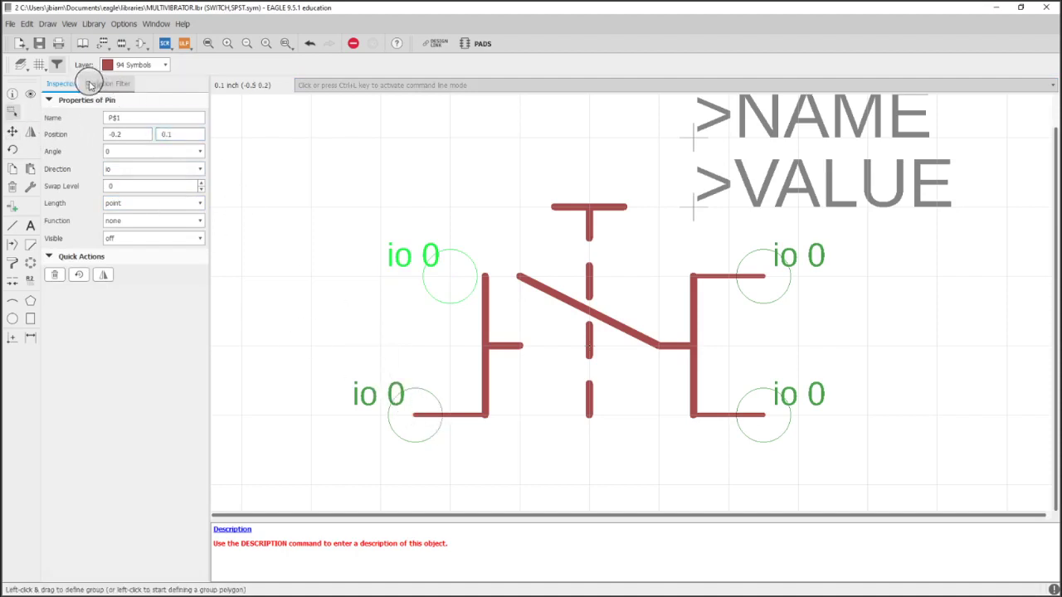
click(60, 143)
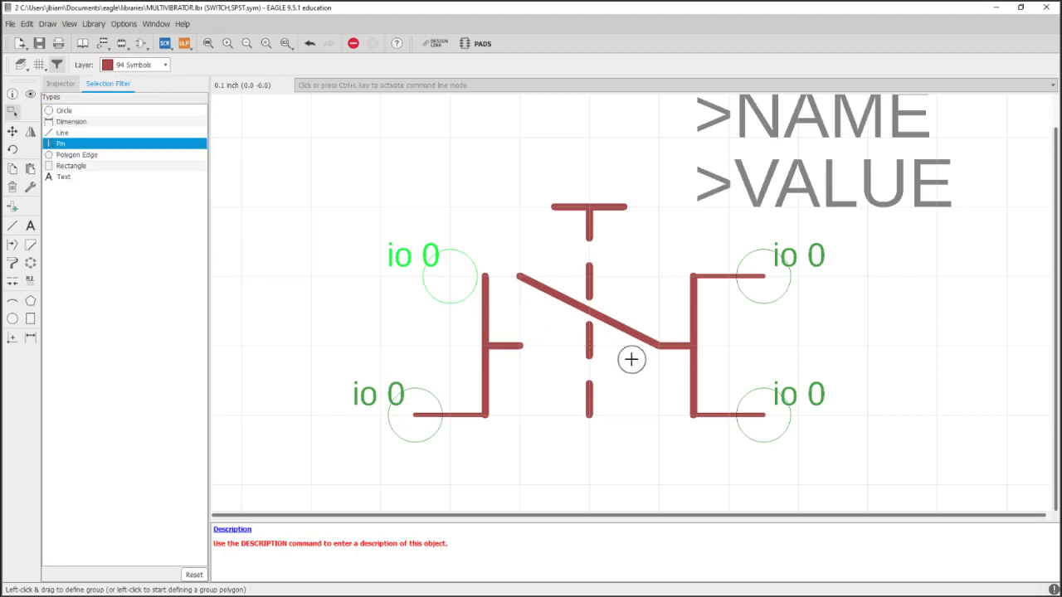
drag(891, 485, 345, 196)
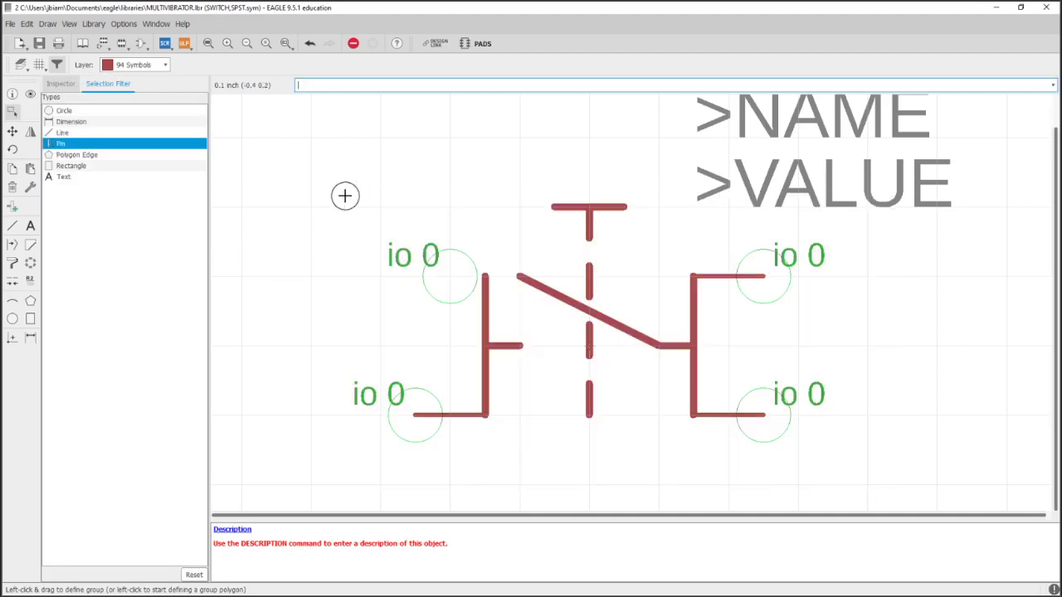
click(63, 84)
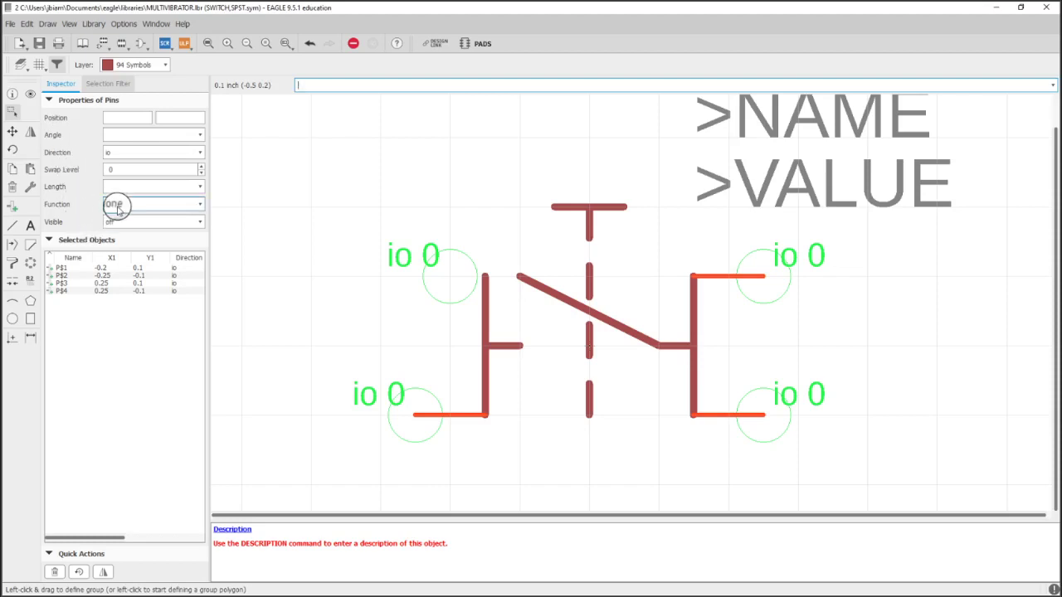
click(119, 189)
click(119, 205)
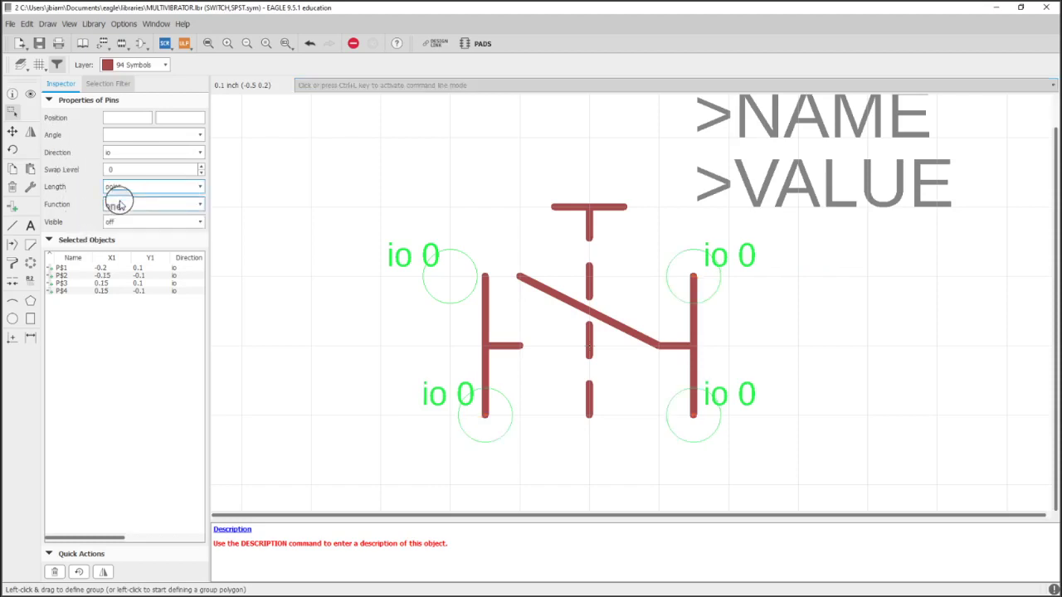
- Move the lower-left pin to (-0.2, -0.1), the lower-right pin to (0.2, -0.1) and the upper-right pin to (0.2, 0.1)
click(13, 131)
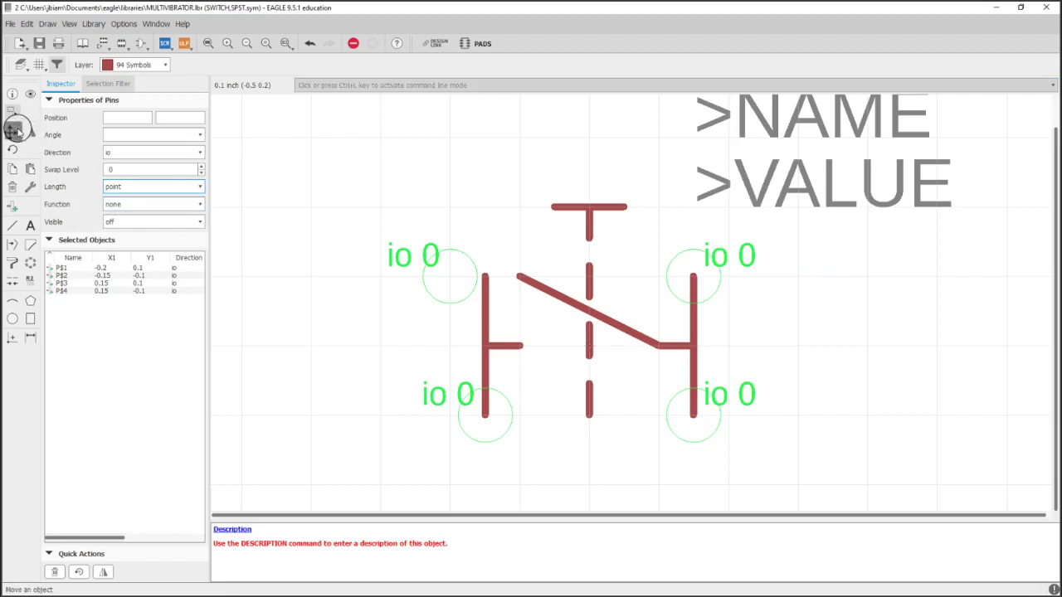
click(485, 417)
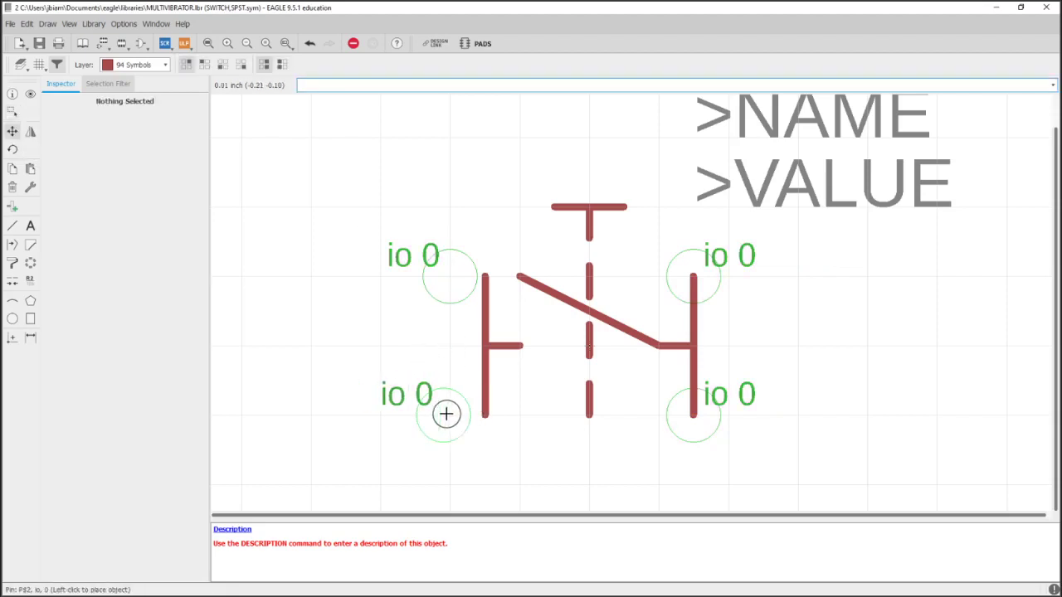
click(448, 414)
click(696, 421)
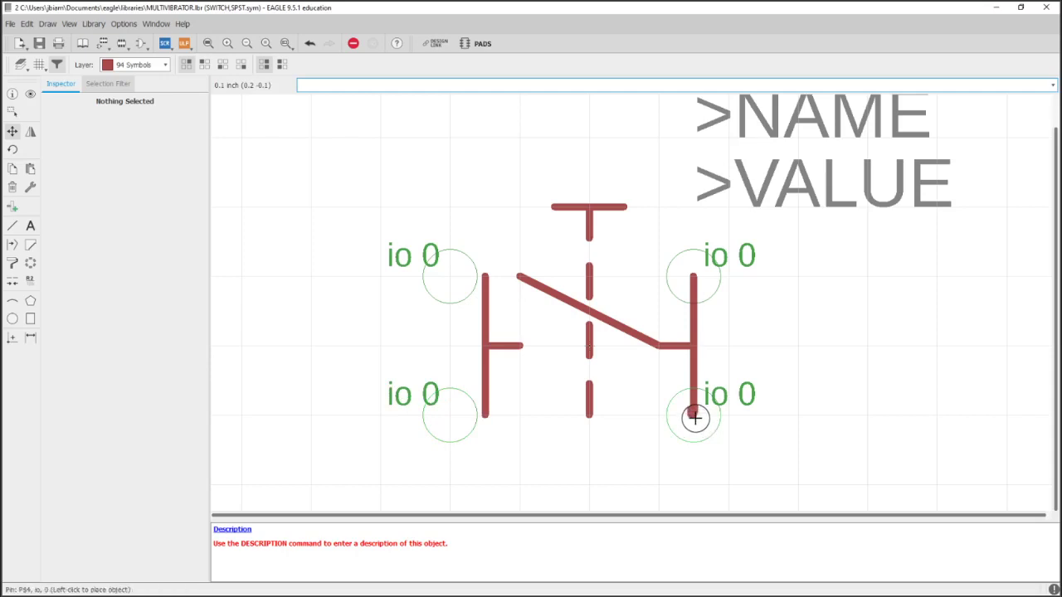
alt+click(728, 418)
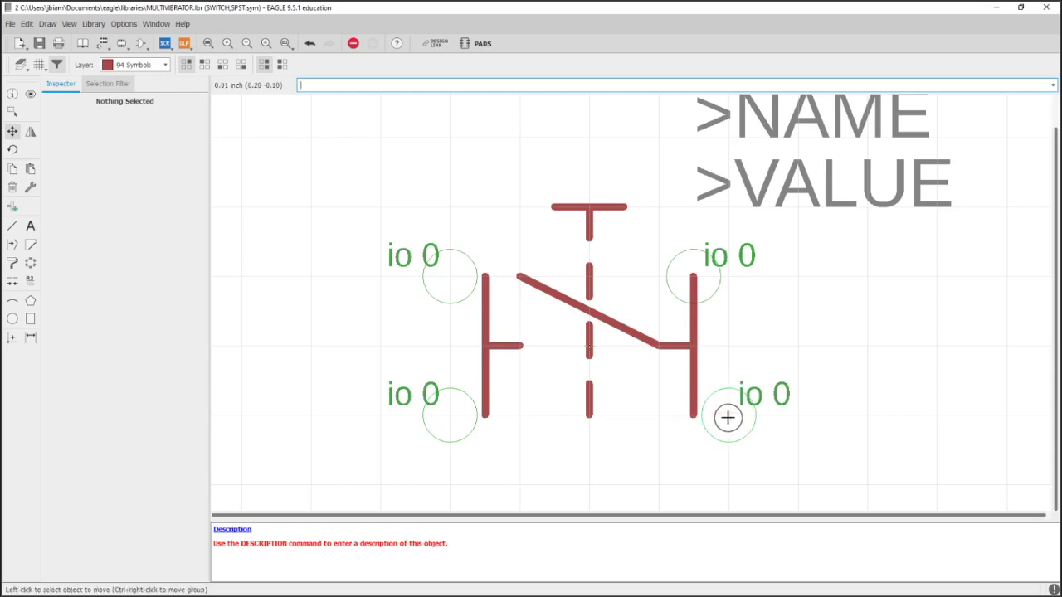
click(698, 278)
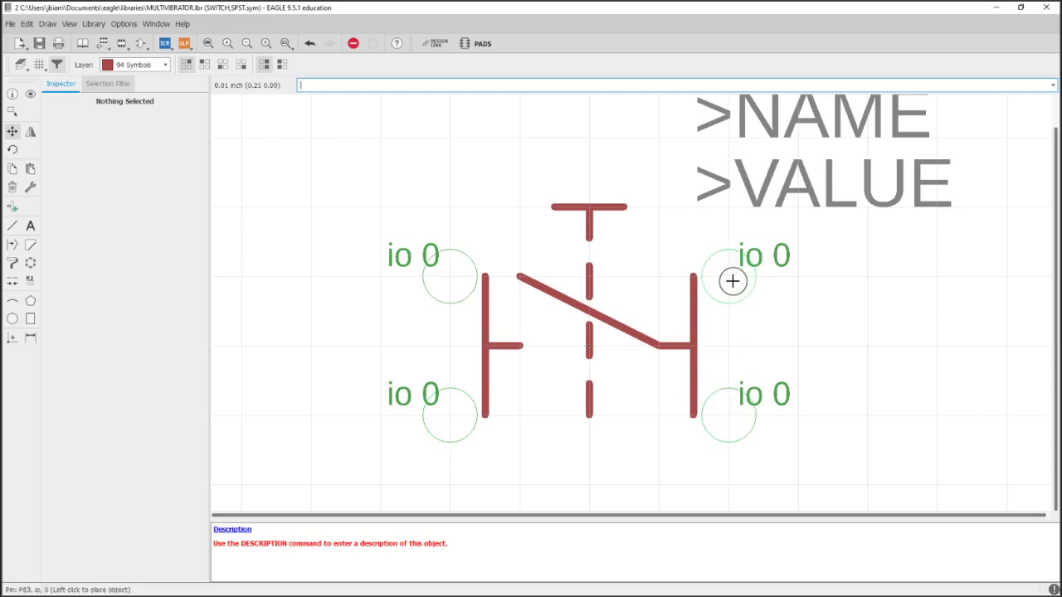
click(732, 280)
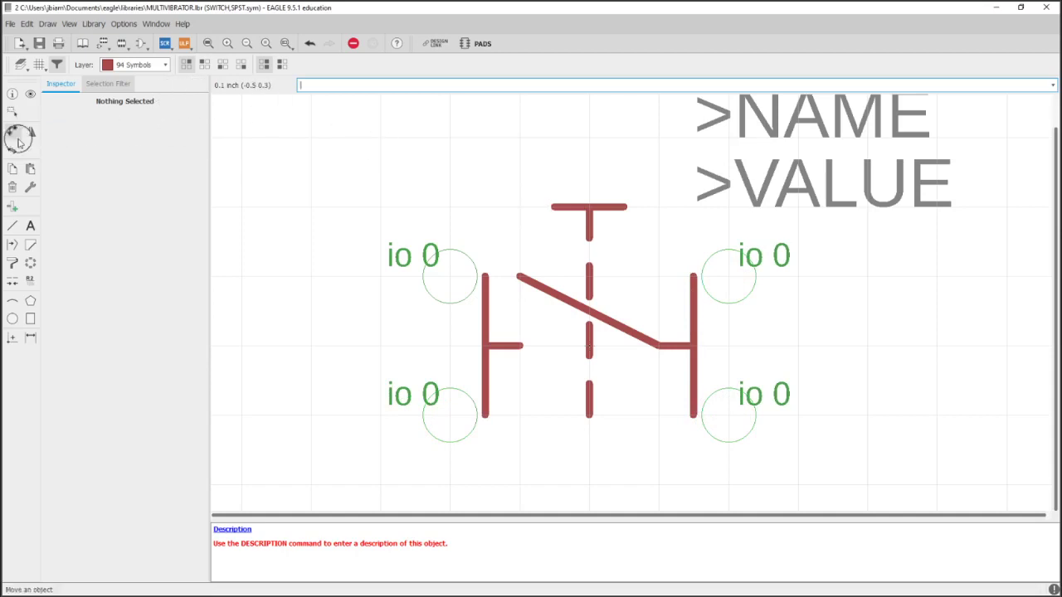
- Draw 0.01-wide lines on the Symbols layer connecting the upper-left and lower-left pins to the ends of the left bracket
click(13, 225)
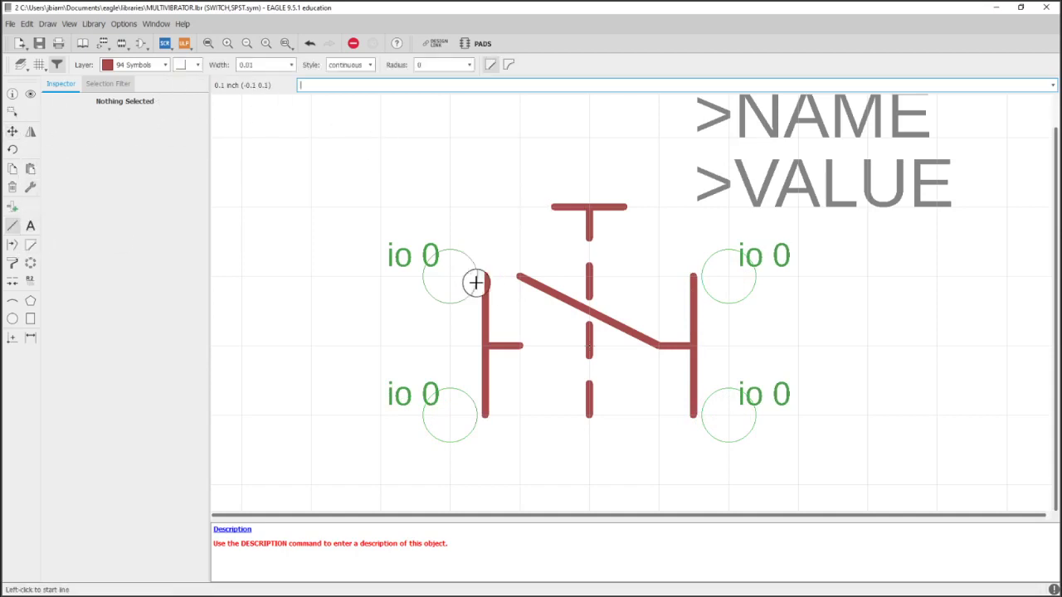
click(452, 277)
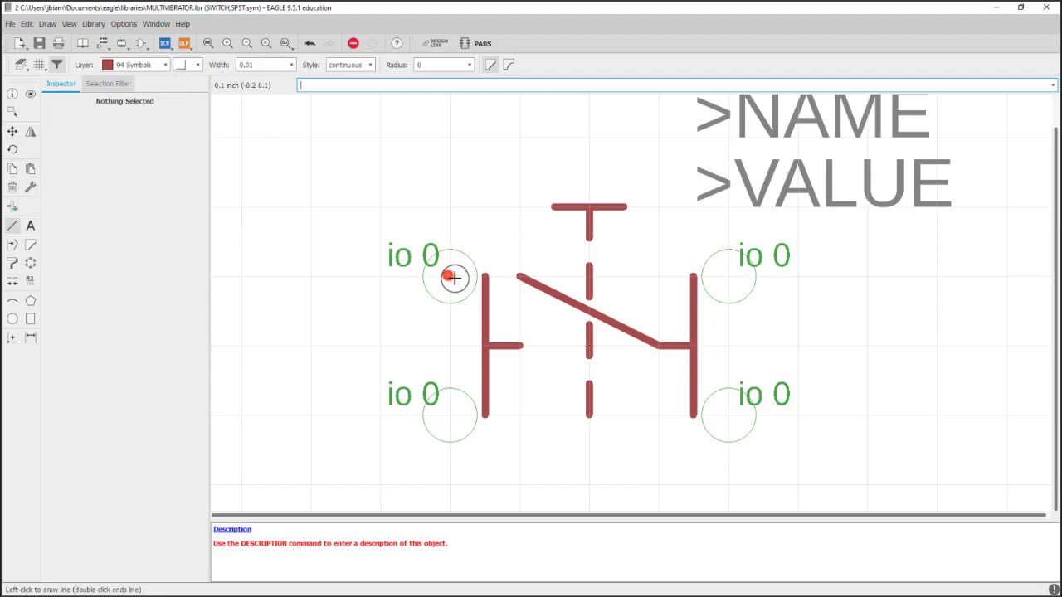
click(484, 277)
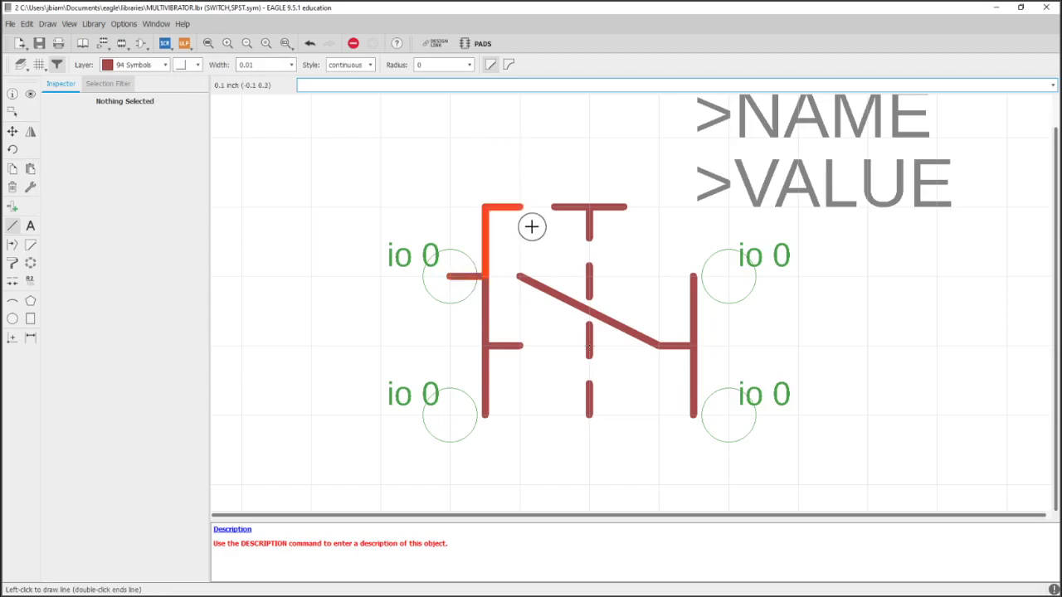
key(Escape)
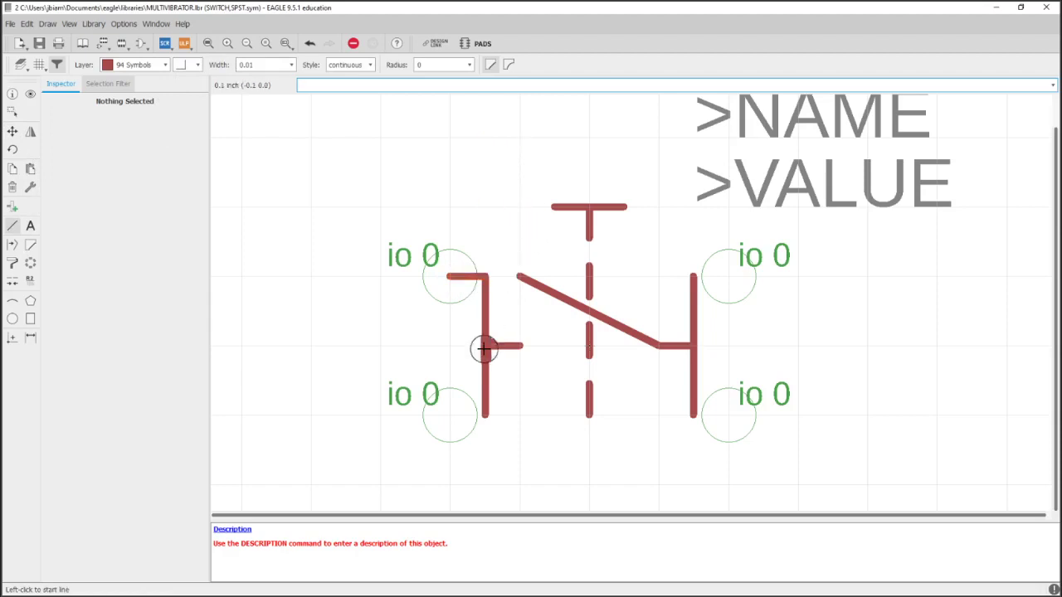
click(449, 417)
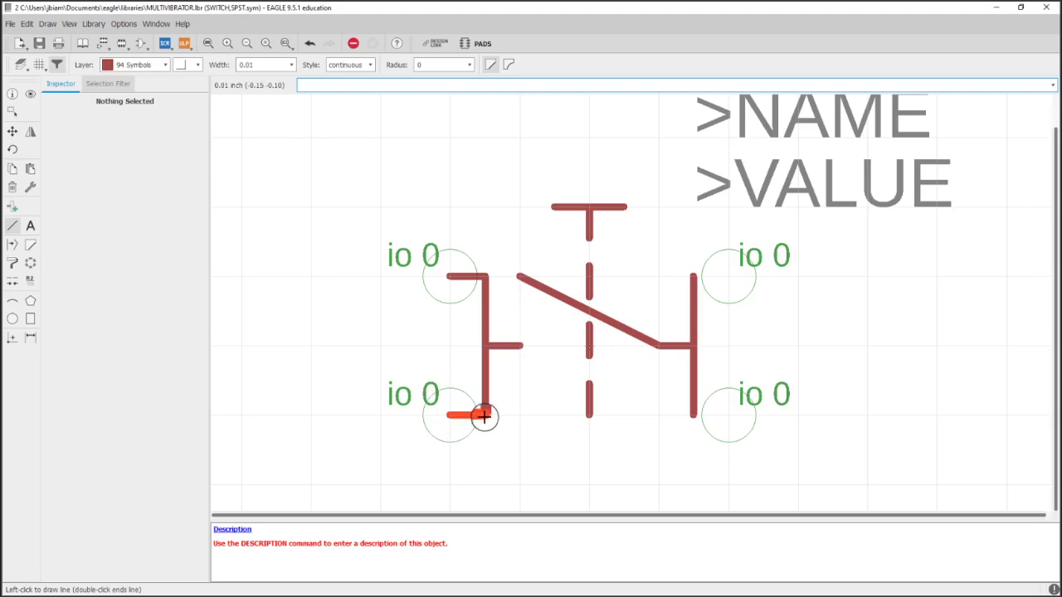
click(485, 415)
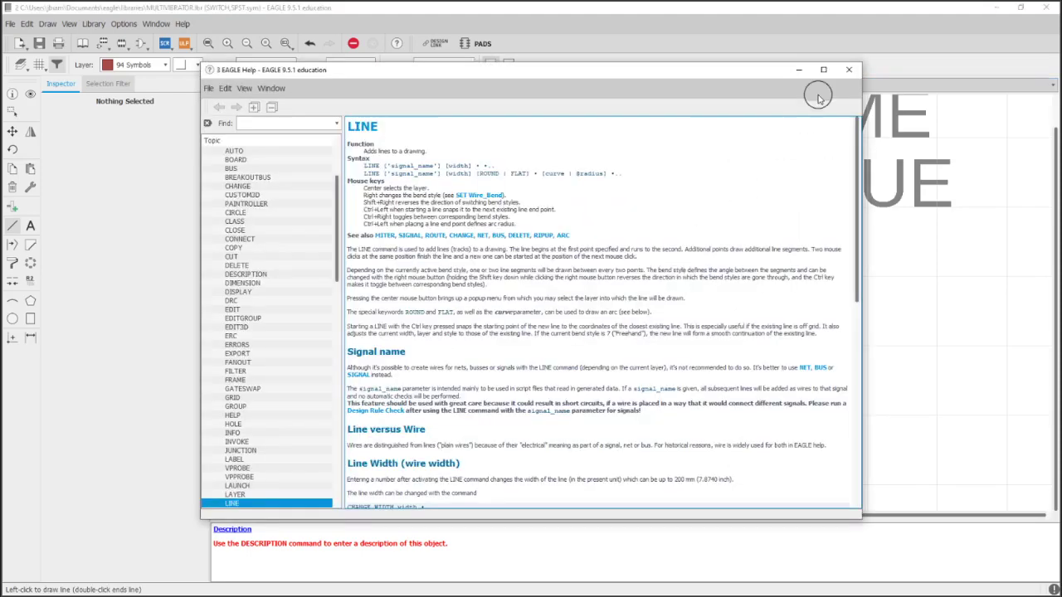
click(849, 69)
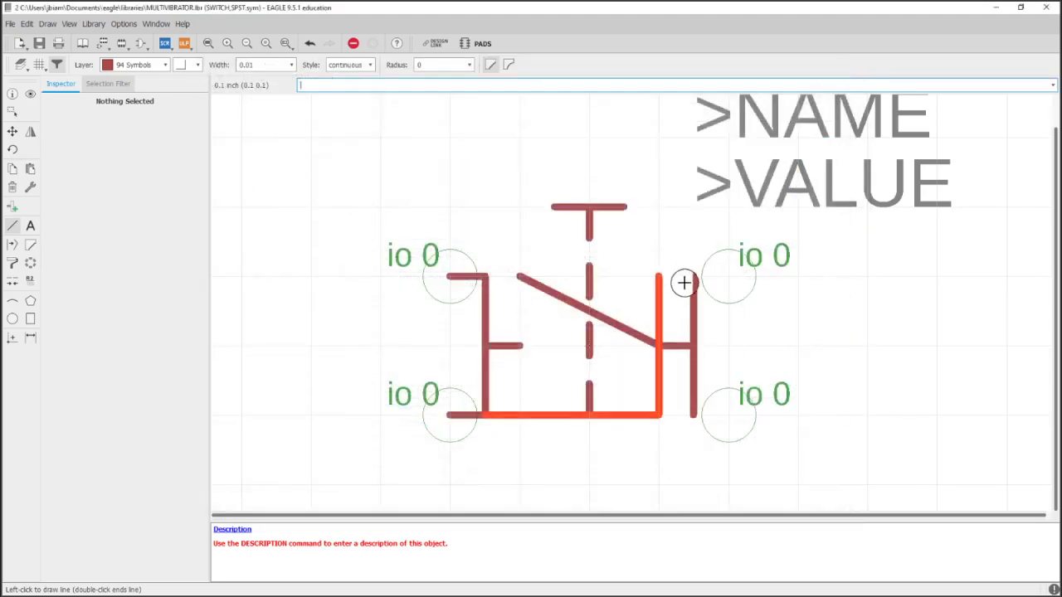
key(Escape)
- Draw lines connecting the upper-right and lower-right pins to the ends of the right bracket
click(730, 276)
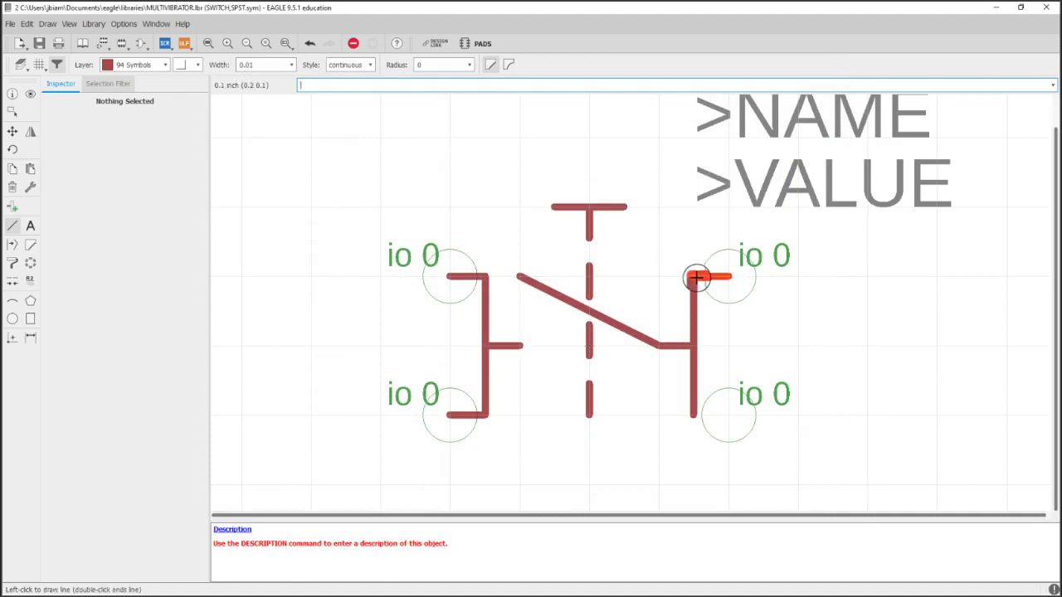
double_click(695, 277)
click(727, 416)
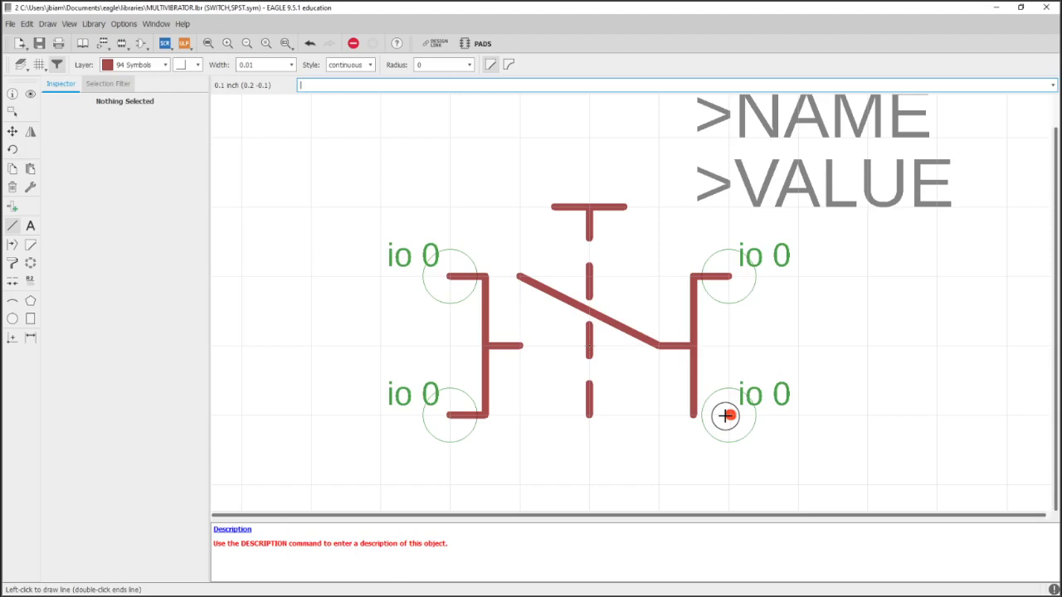
double_click(692, 414)
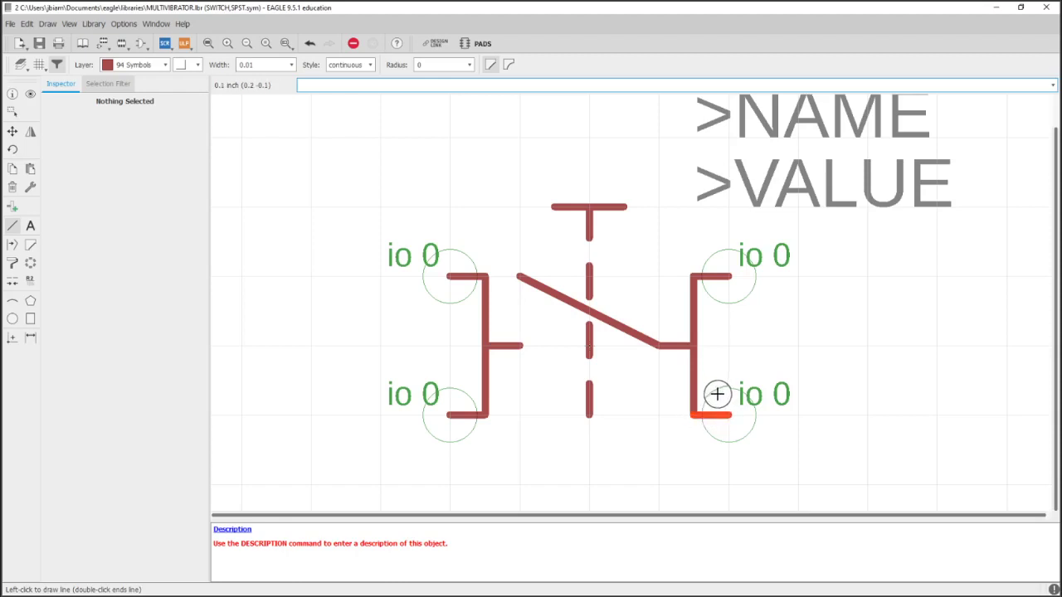
- Save the edited switch symbol, then return to the MULTIVIBRATOR library's contents overview and minimize its window
click(40, 45)
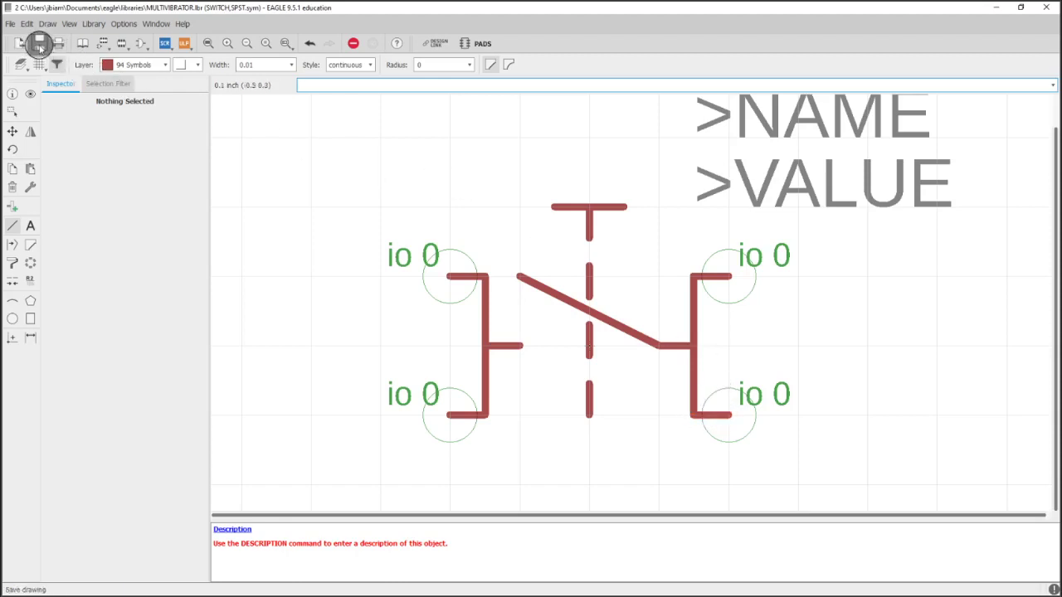
click(82, 45)
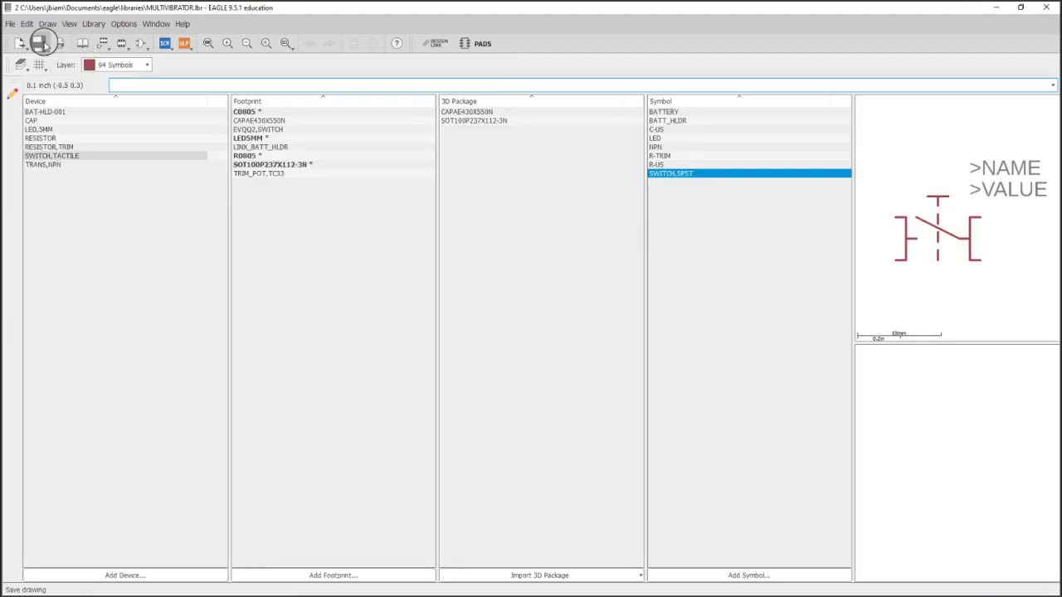
click(998, 7)
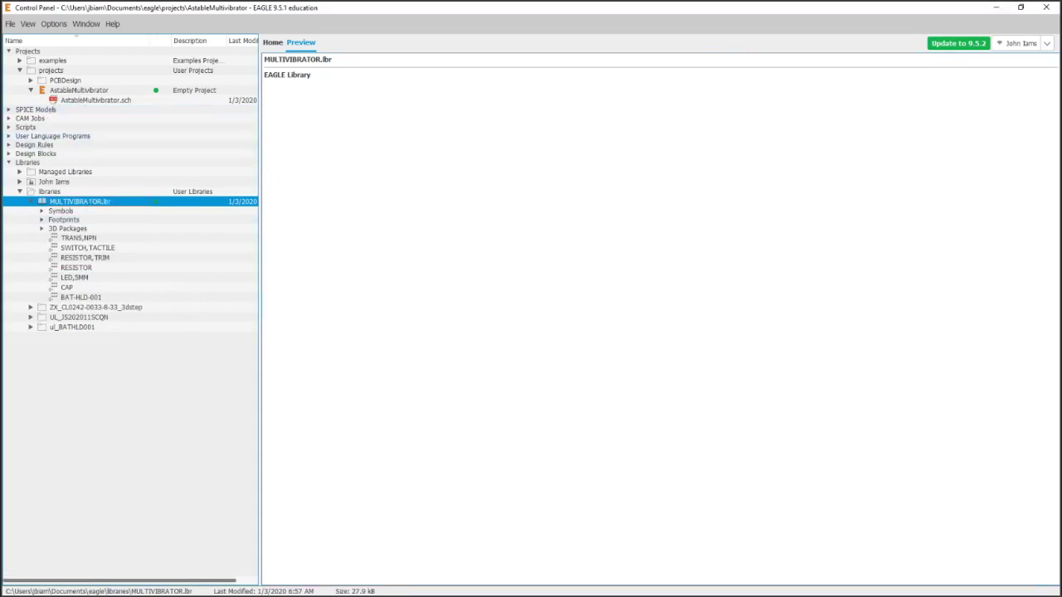
- Return to the AstableMultivibrator schematic, dismiss the part-adding dialog and update all of the schematic's libraries
key(alt+Tab)
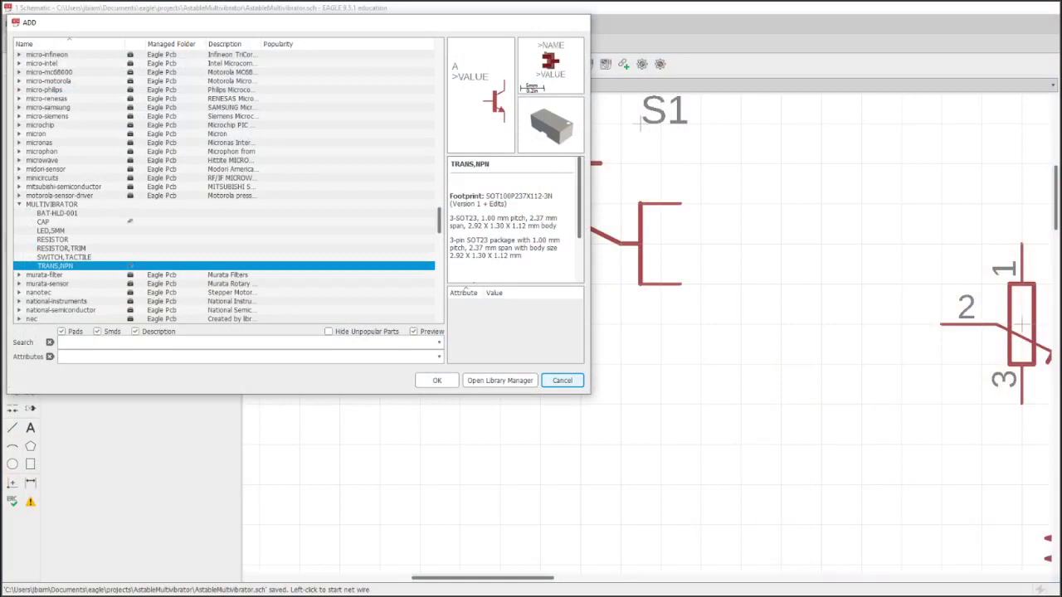
key(Escape)
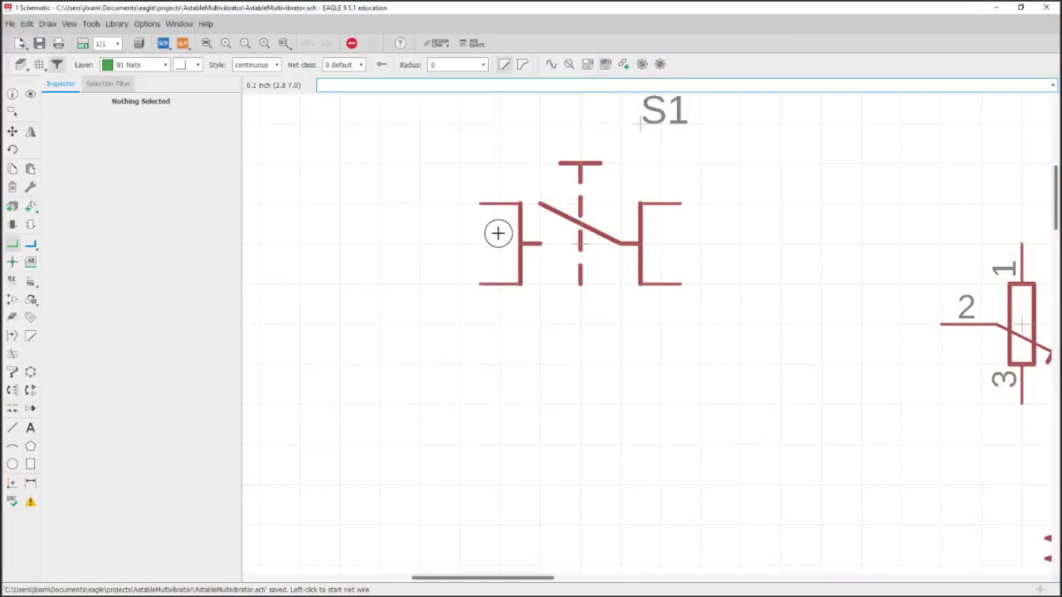
click(113, 25)
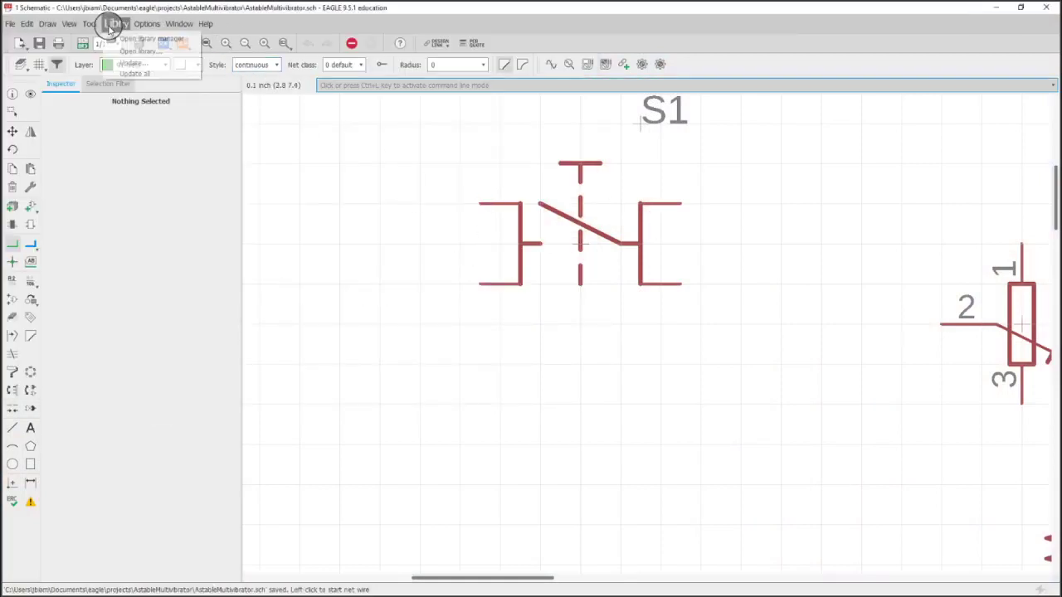
click(134, 75)
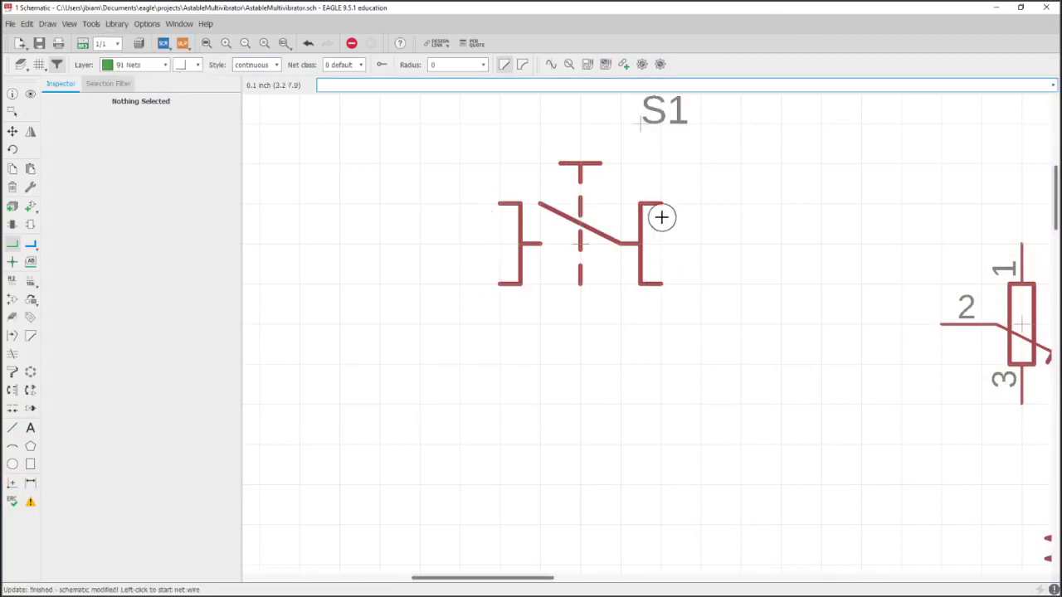
- Move the S1 name label to the upper left of the switch symbol
middle_drag(771, 257, 703, 270)
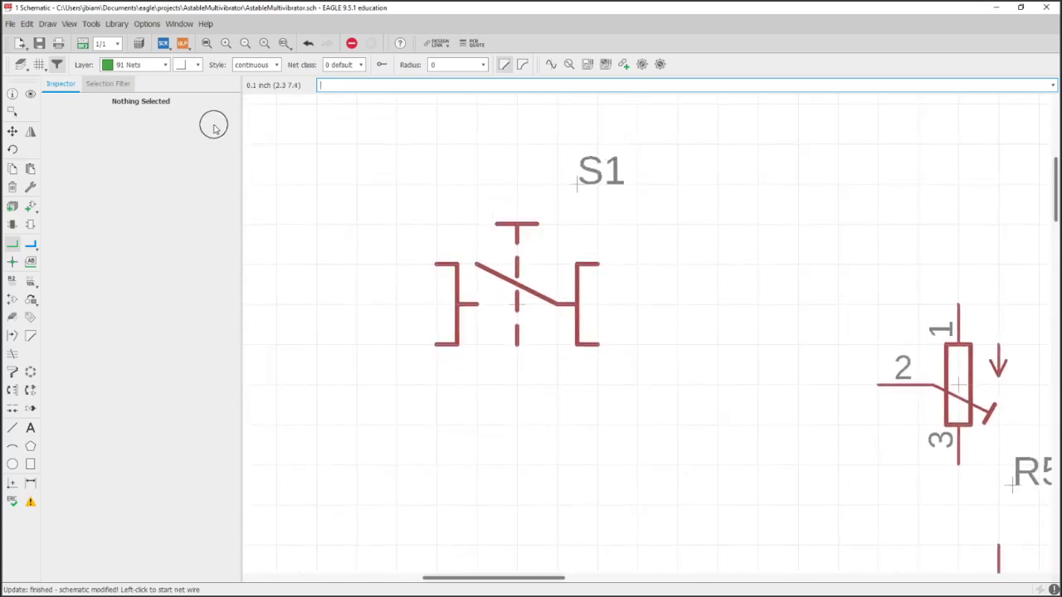
scroll(498, 263, down, 4)
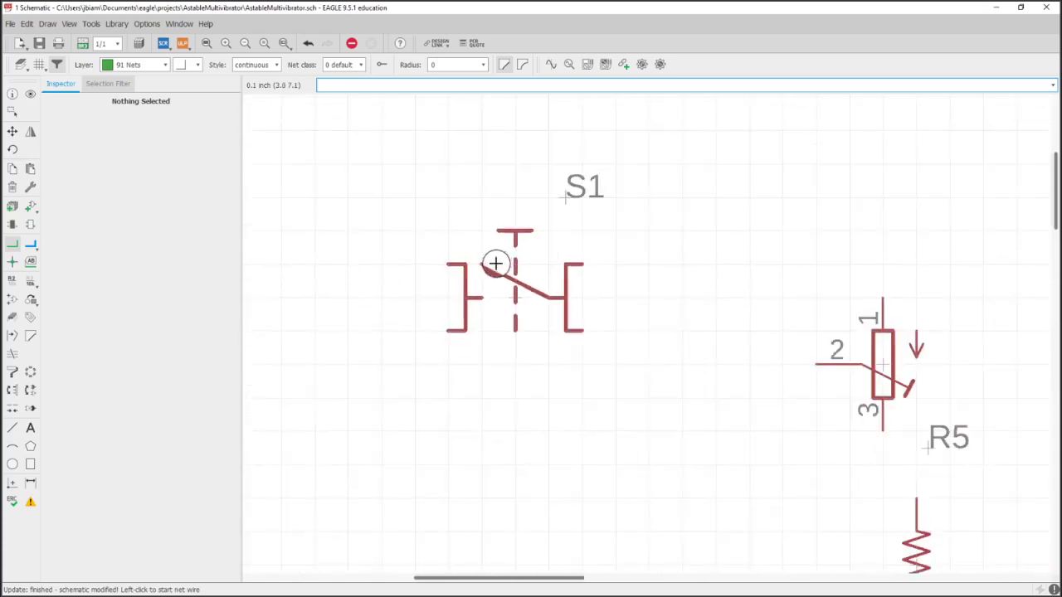
click(12, 133)
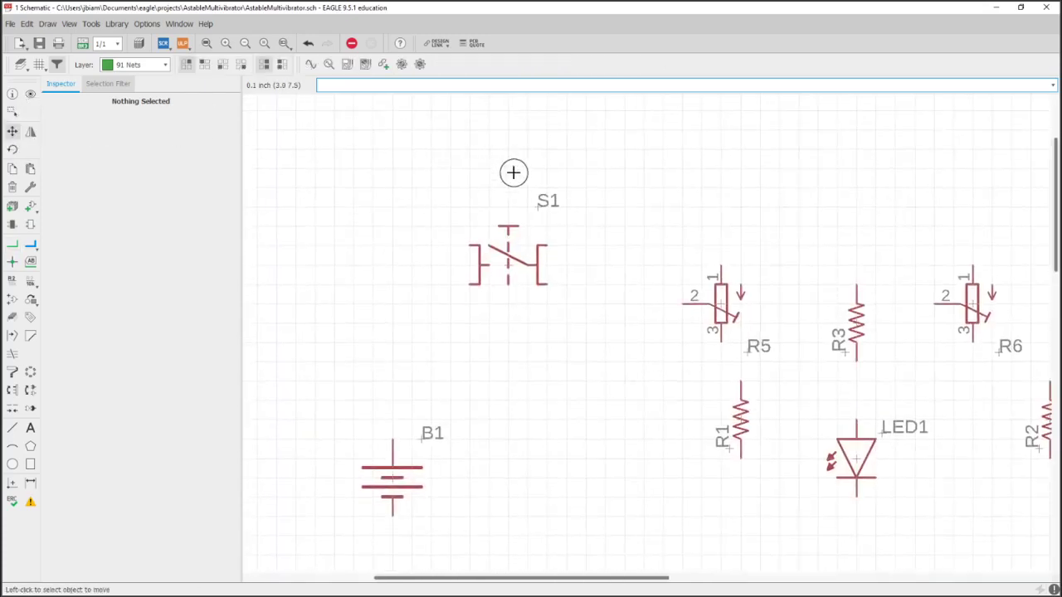
click(538, 207)
click(480, 214)
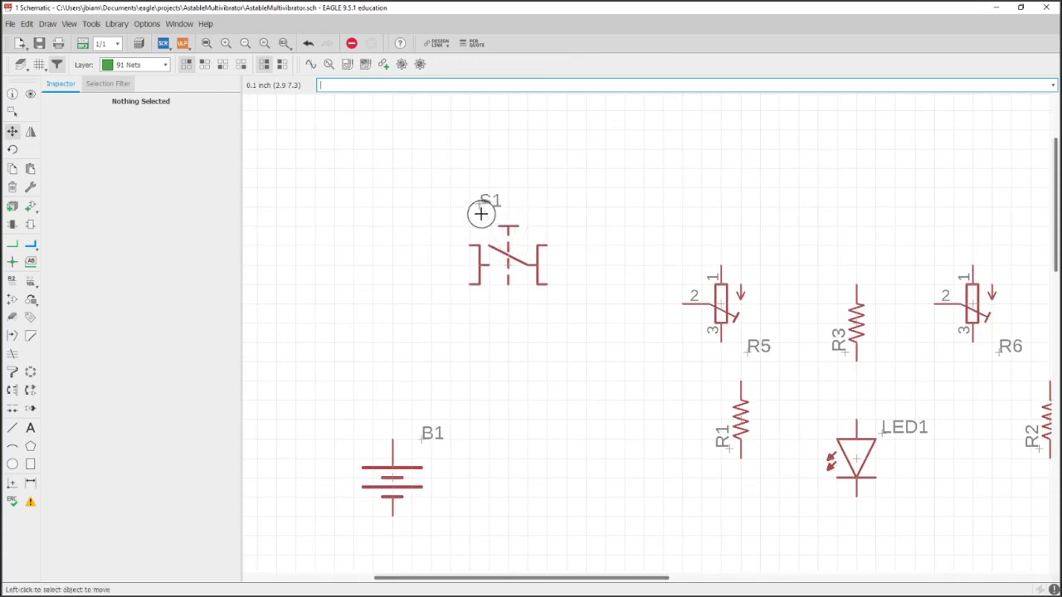
- Move resistor R1 up between switch S1 and trimmer R5, level with resistor R3
middle_drag(627, 298, 529, 205)
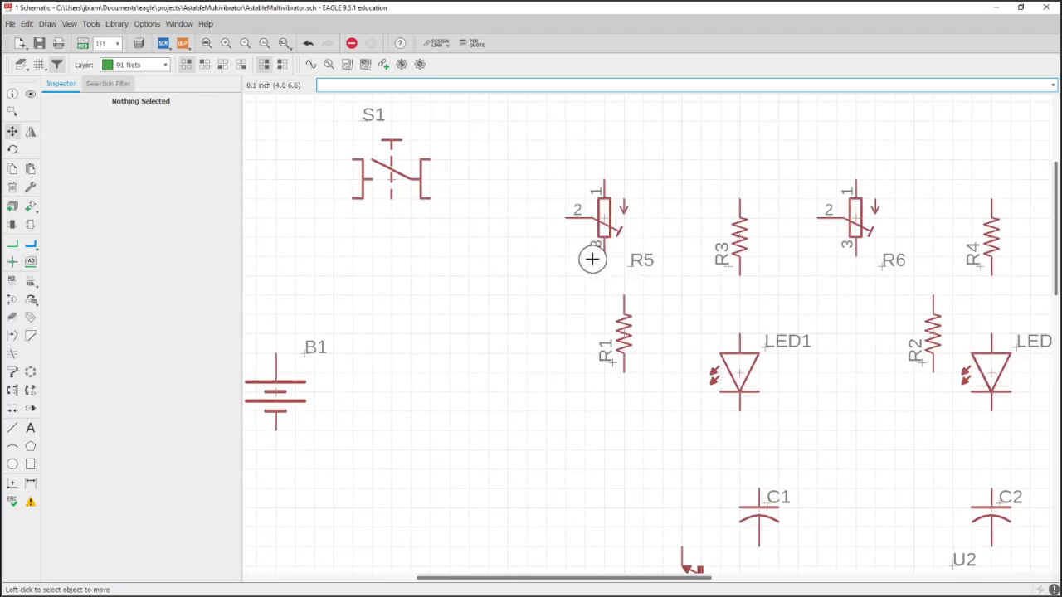
scroll(584, 262, down, 1)
middle_drag(584, 263, 574, 257)
click(610, 322)
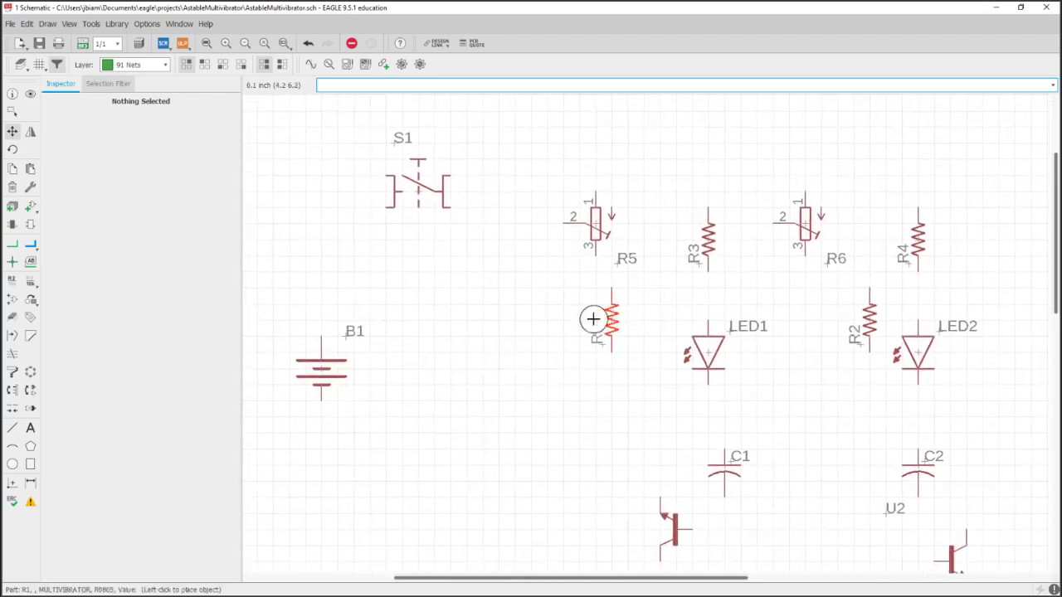
click(523, 243)
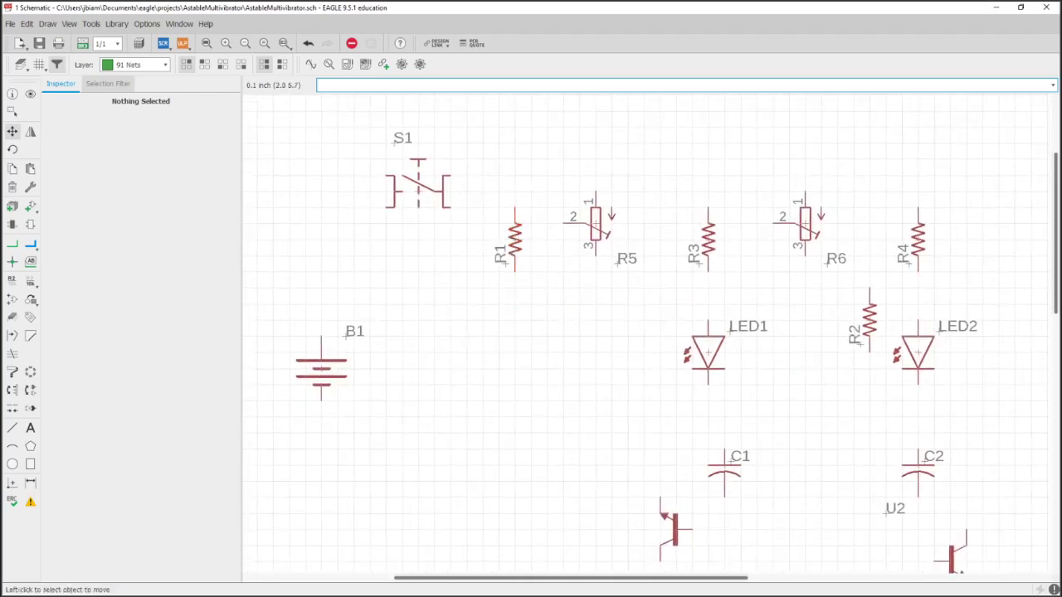
- Switch to Snipping Tool, highlight R1 and L1 in the reference circuit, and return to the schematic
key(alt+Tab)
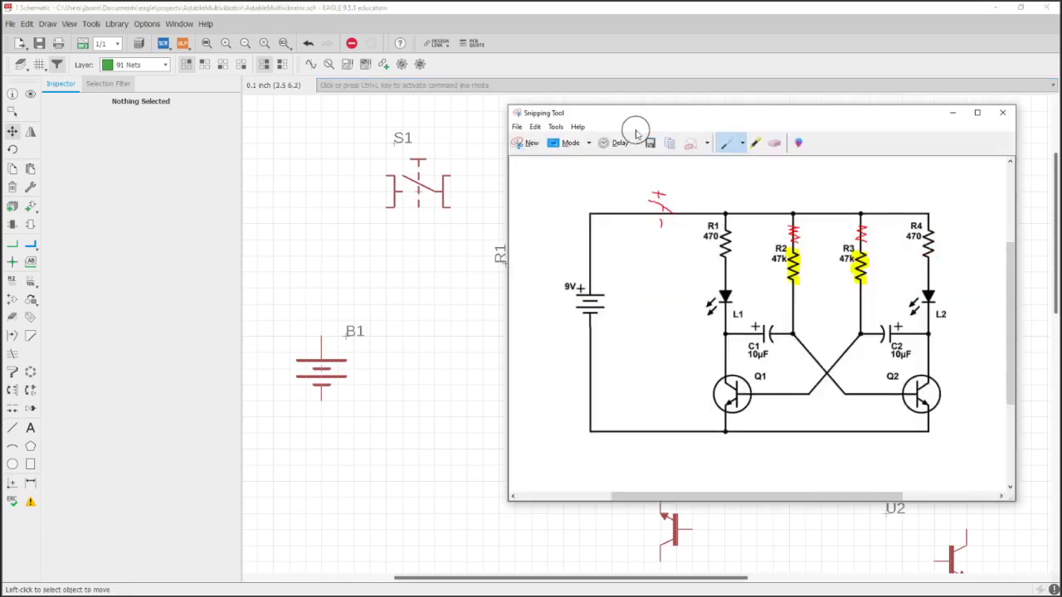
click(750, 142)
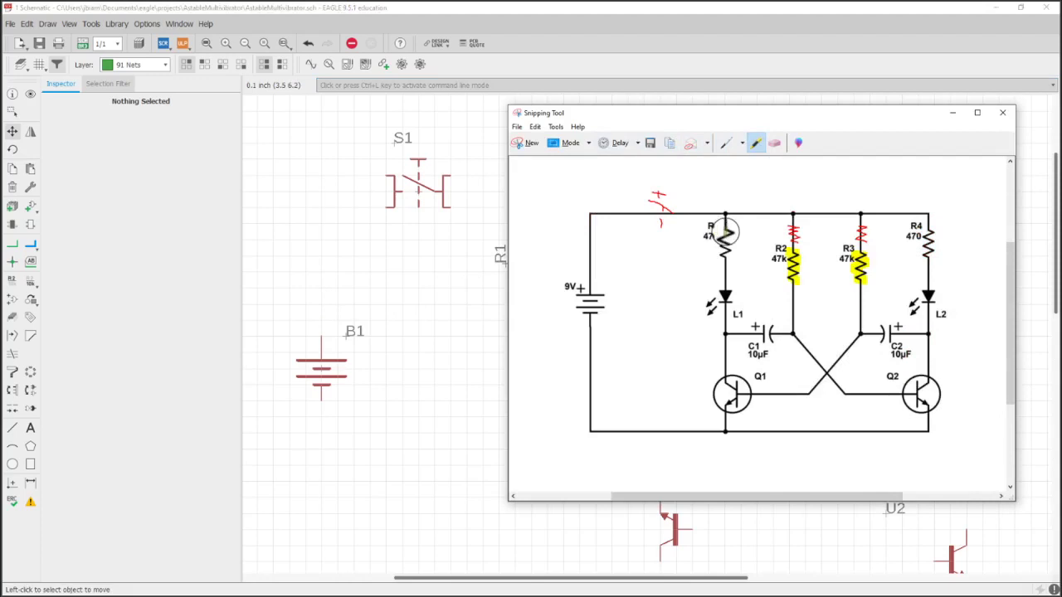
mouse_move(720, 229)
mouse_down()
mouse_move(715, 255)
mouse_move(728, 260)
mouse_move(727, 302)
mouse_up()
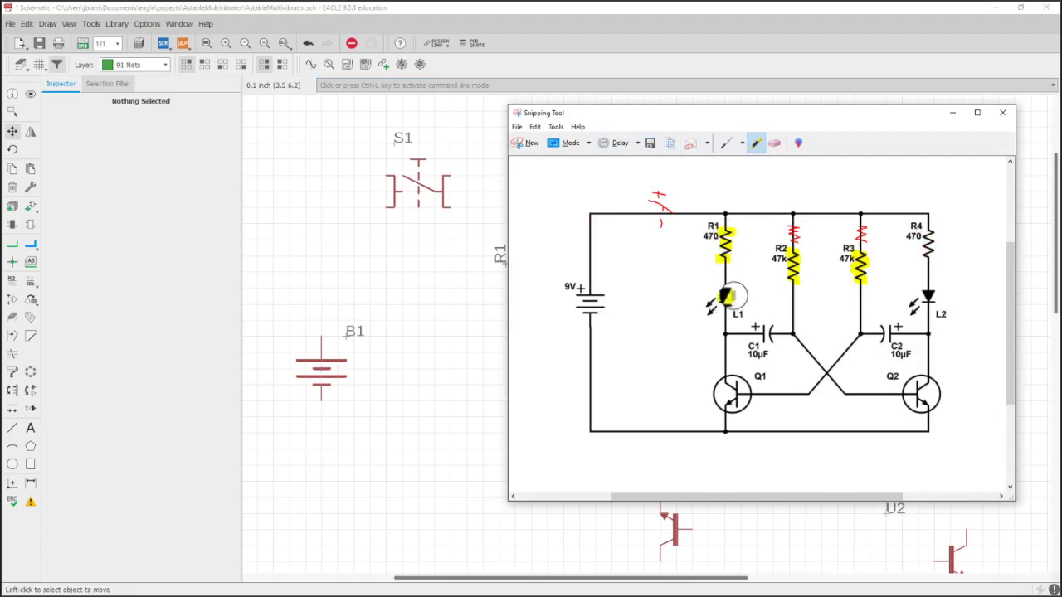
click(571, 11)
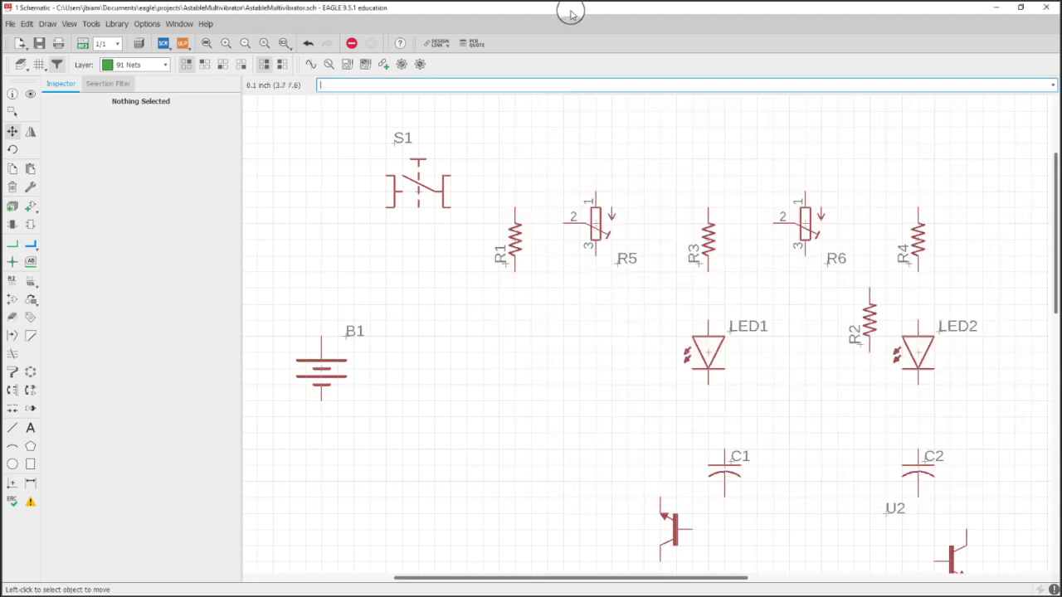
- Move LED1 directly below resistor R1, in line with its lower pin
click(12, 131)
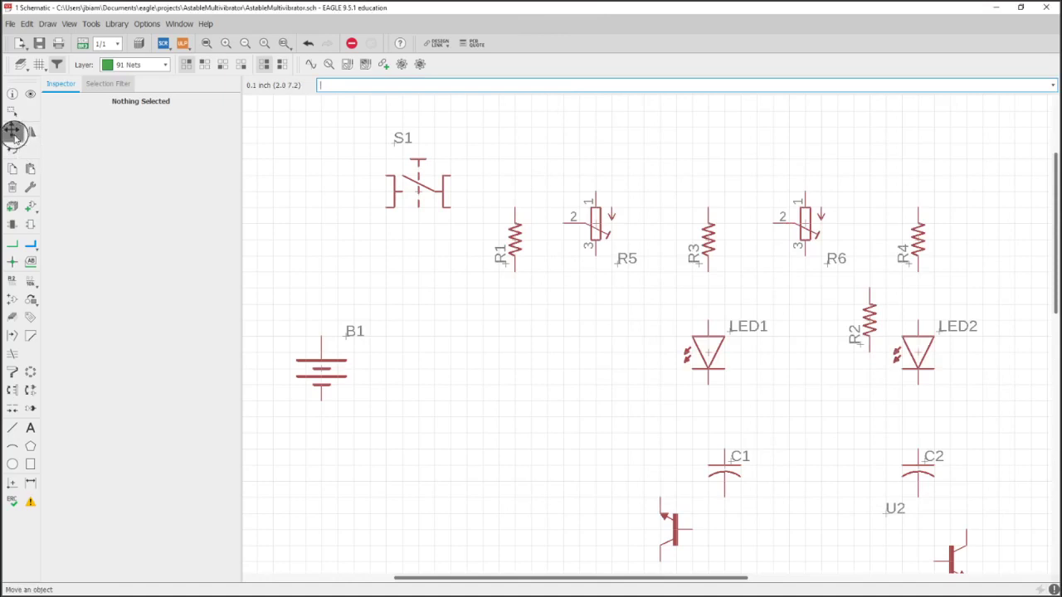
click(712, 365)
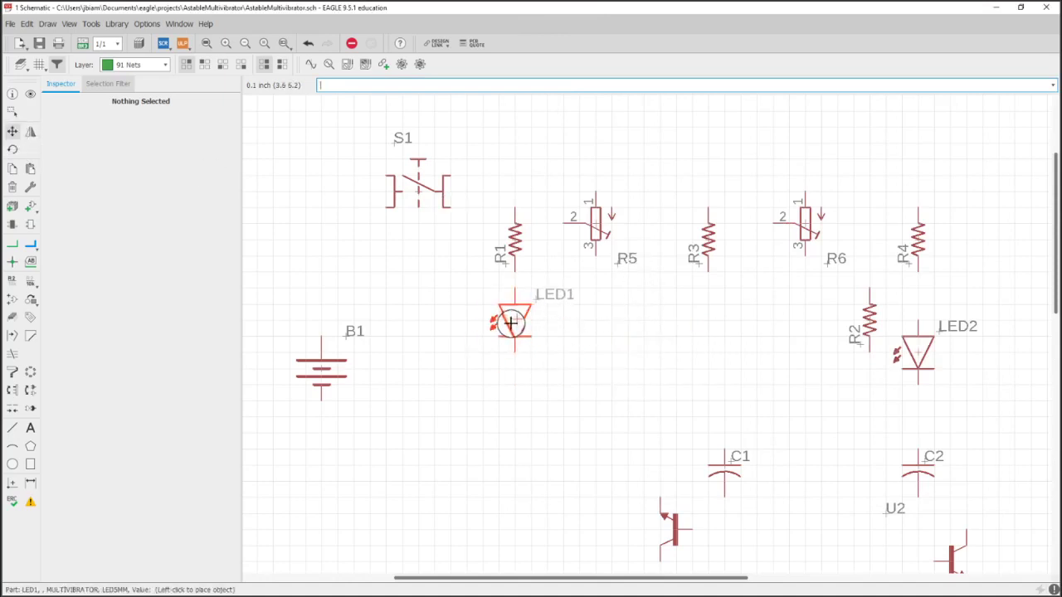
click(512, 322)
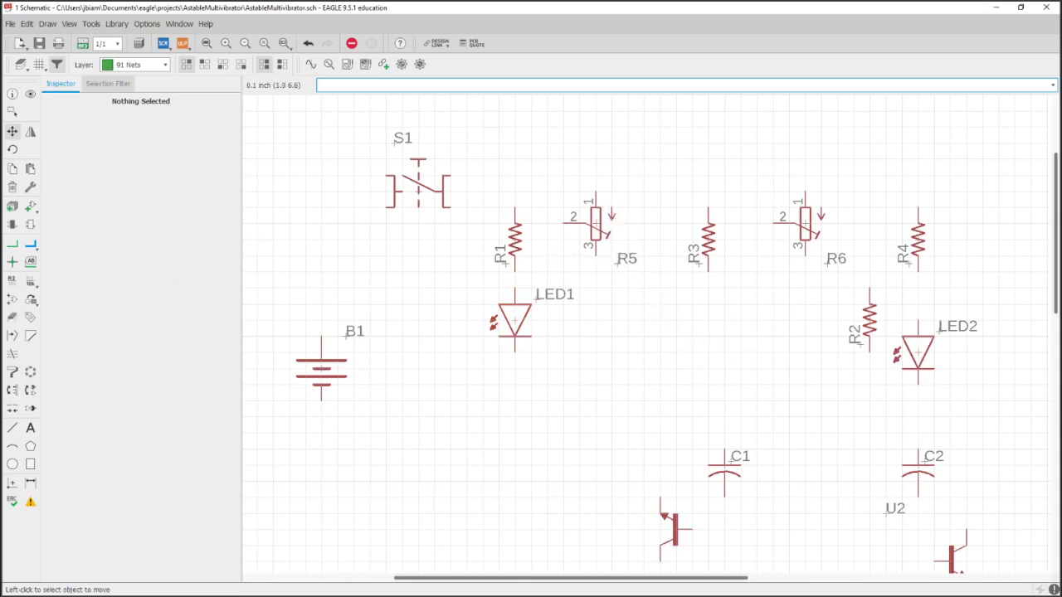
- Check the reference circuit in Snipping Tool and move trimmer R5 to the right of LED1, with resistor R3 above its pin 2
key(alt+Tab)
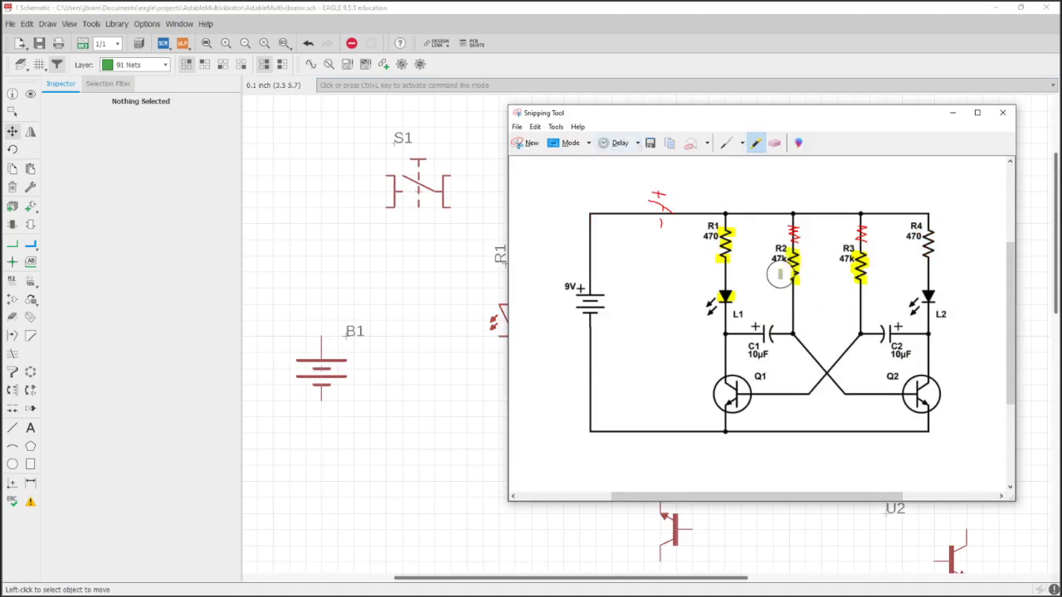
click(652, 10)
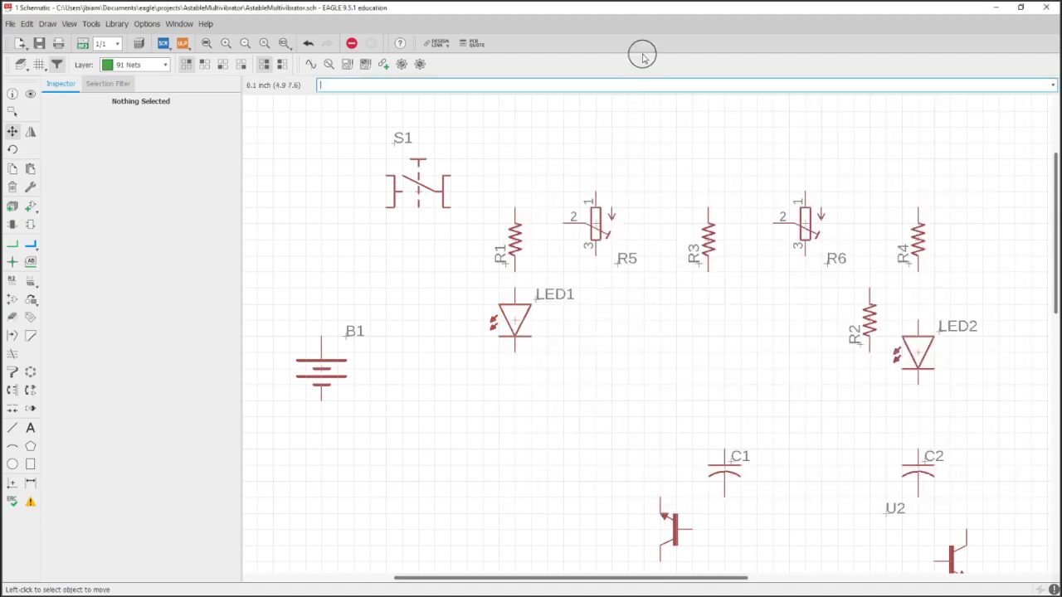
click(12, 131)
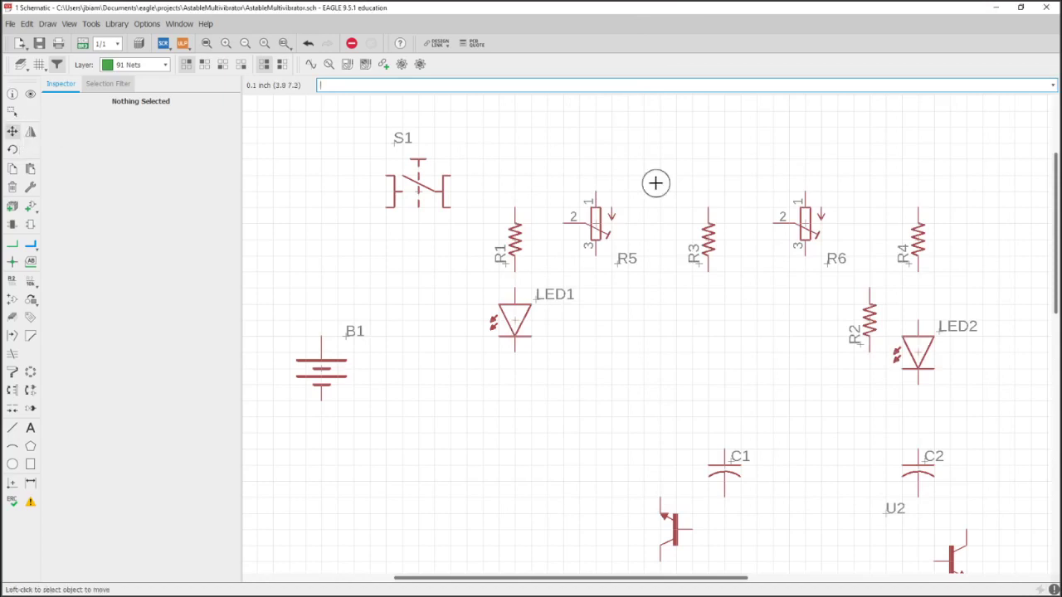
click(599, 228)
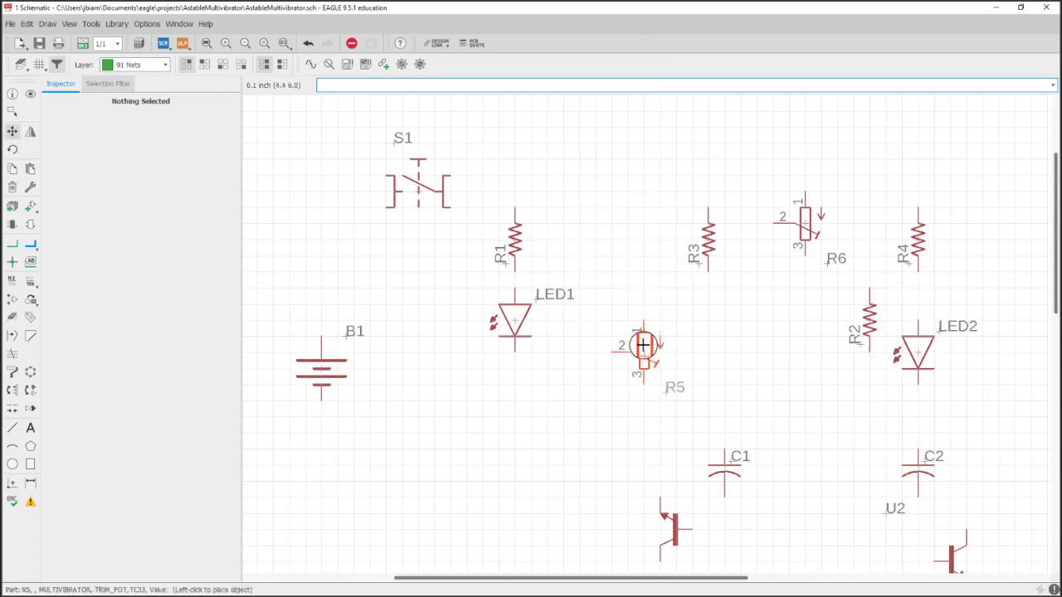
click(669, 336)
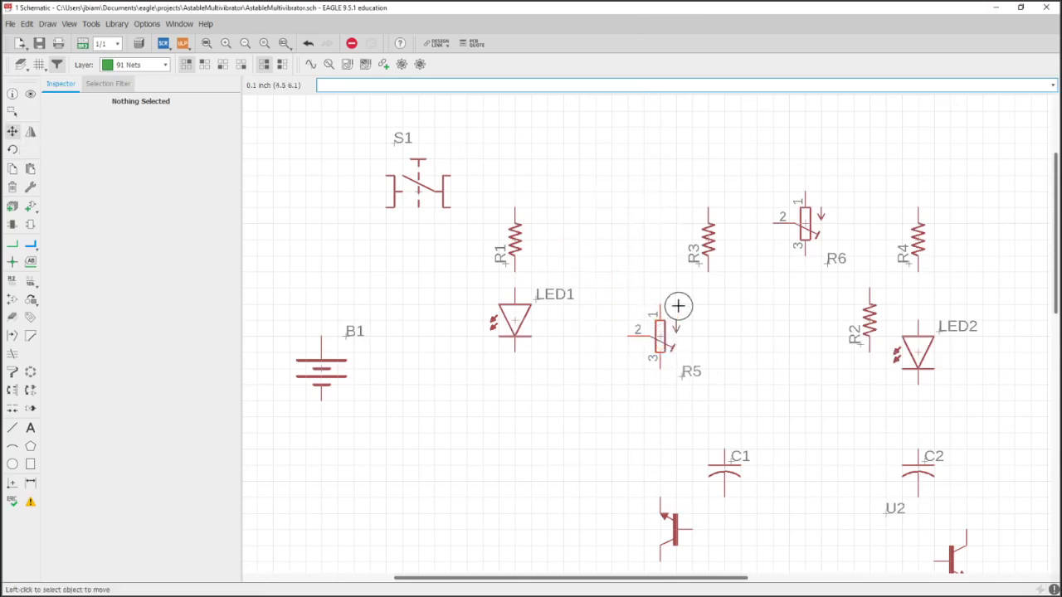
click(711, 241)
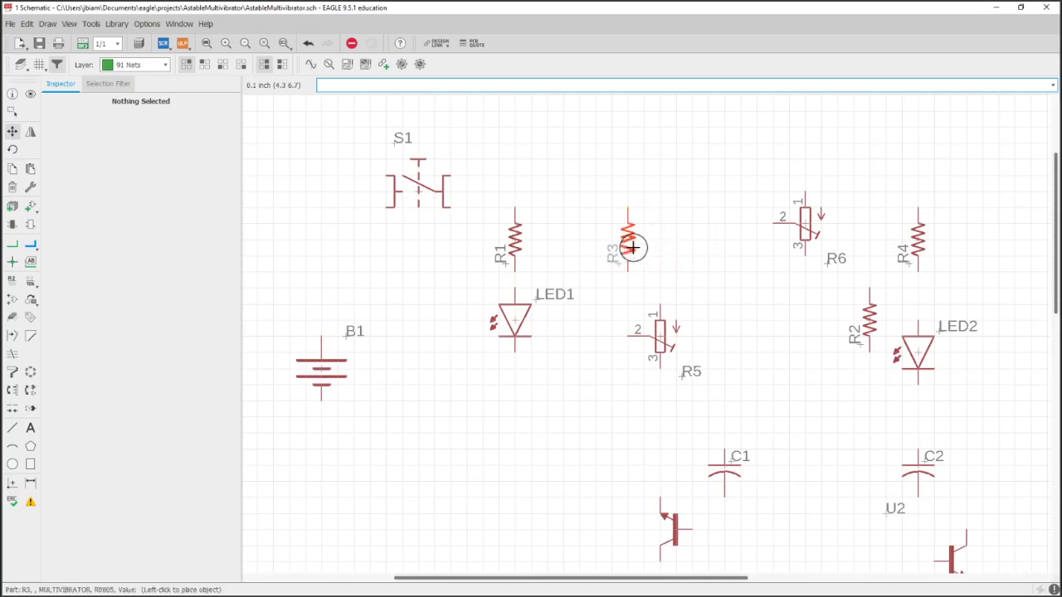
click(633, 247)
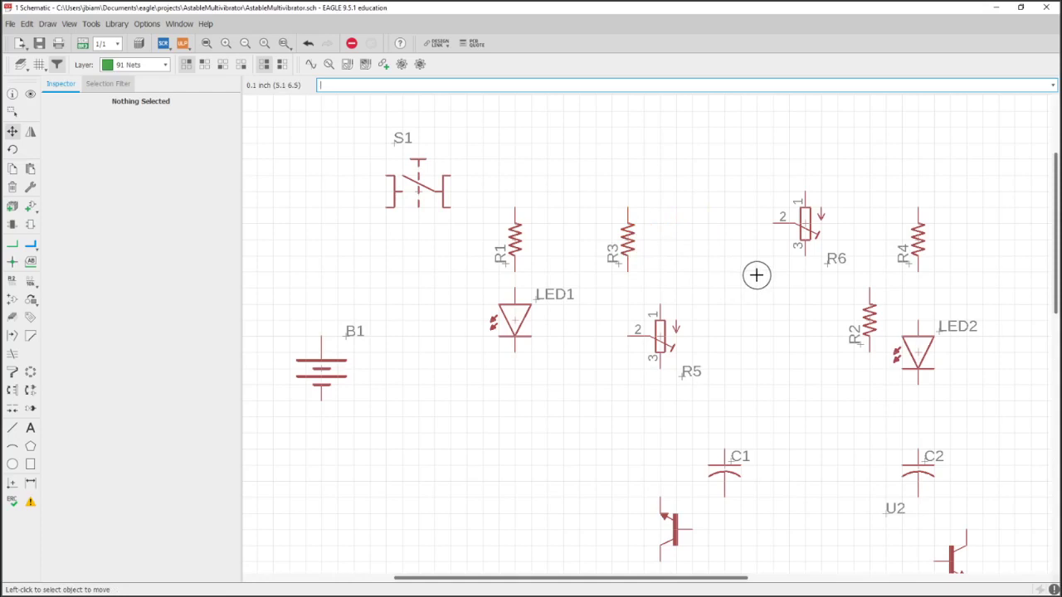
- Move trimmer R6 down between R5 and LED2, and place resistor R4 above its pin 2, level with R3
middle_drag(755, 274, 708, 266)
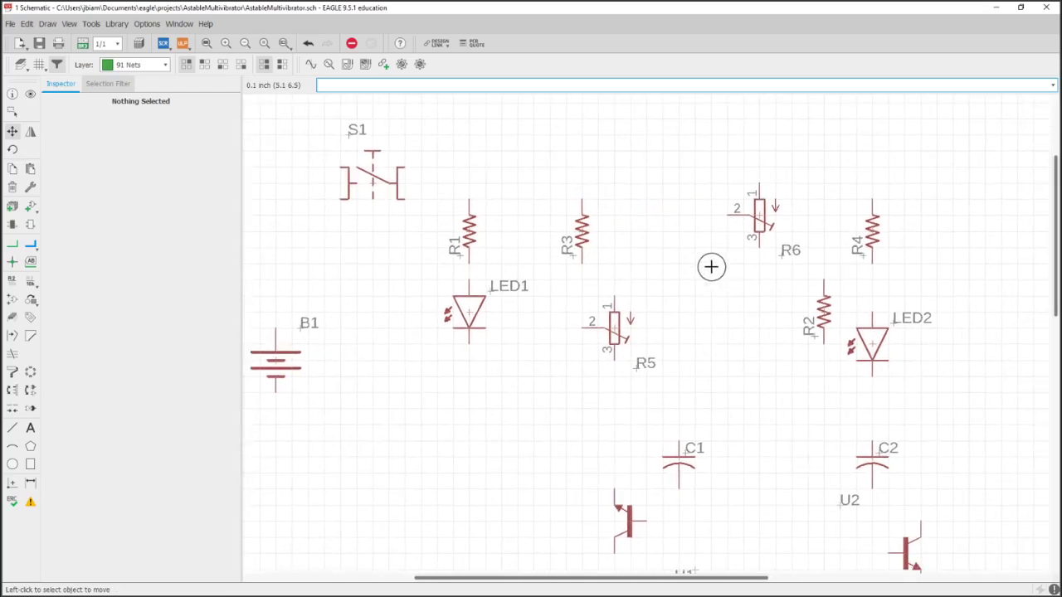
click(762, 220)
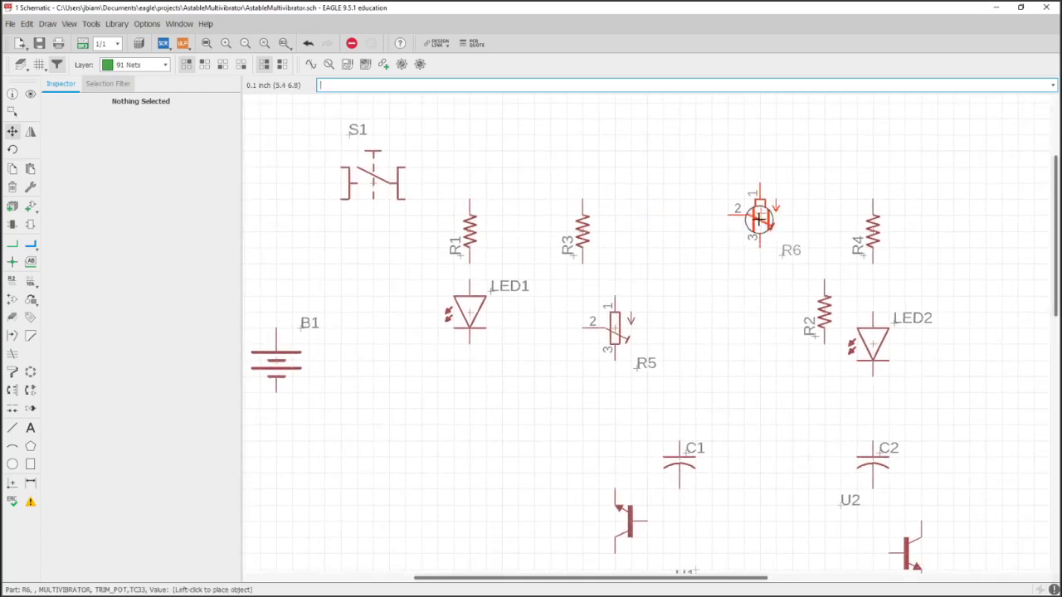
click(776, 343)
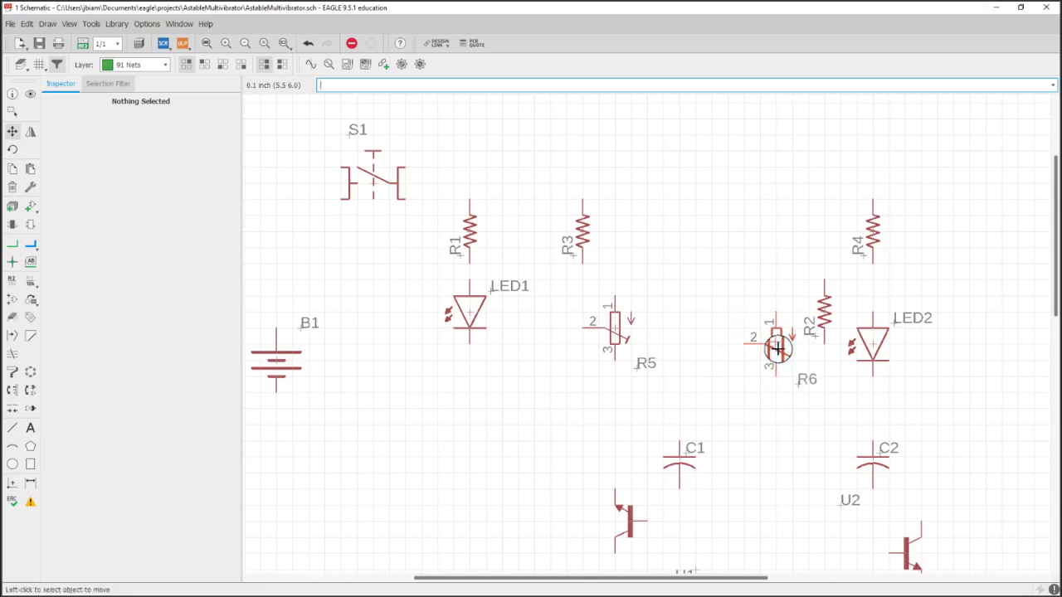
click(876, 232)
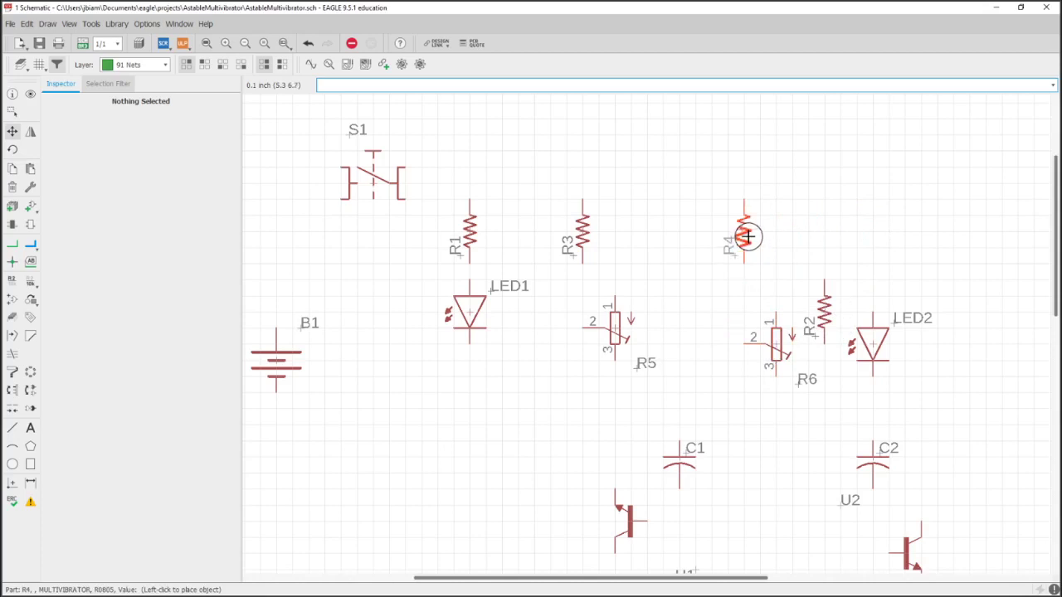
click(747, 236)
- Move resistor R2 above LED2, level with R4, and raise LED2 to the same height as LED1
click(822, 309)
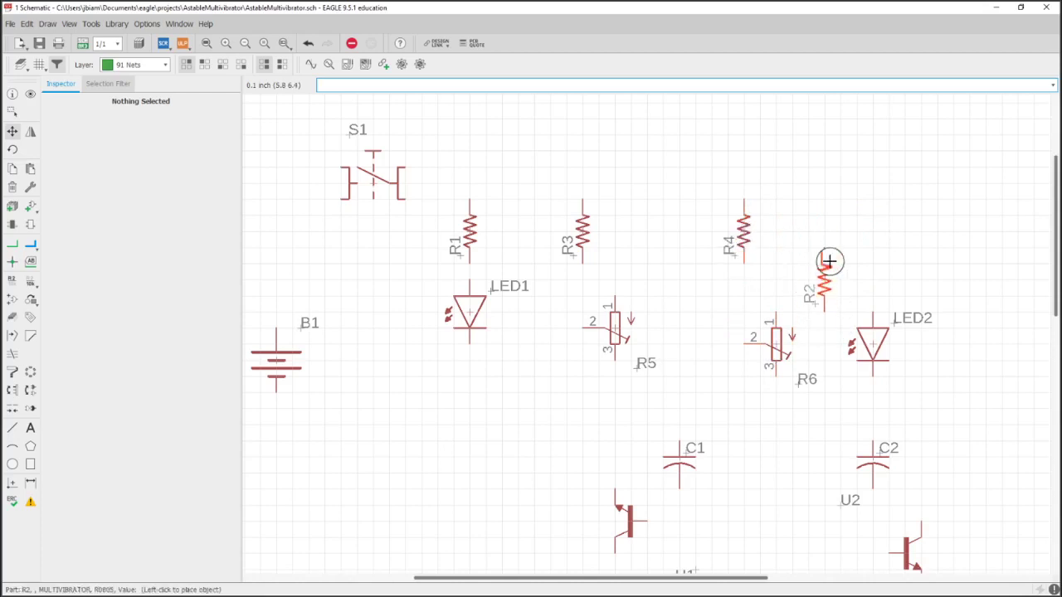
click(875, 232)
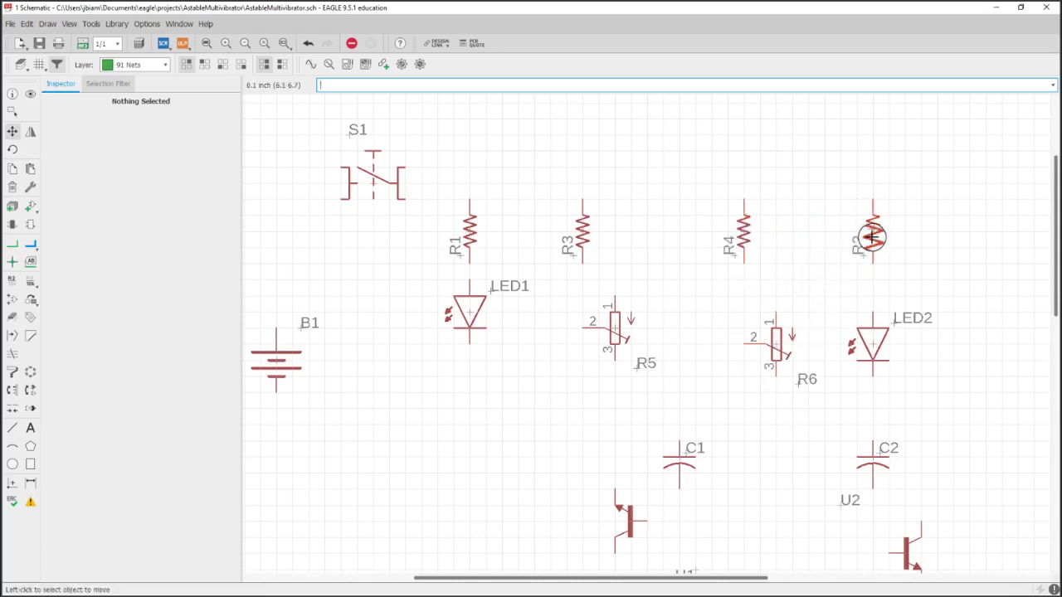
click(872, 342)
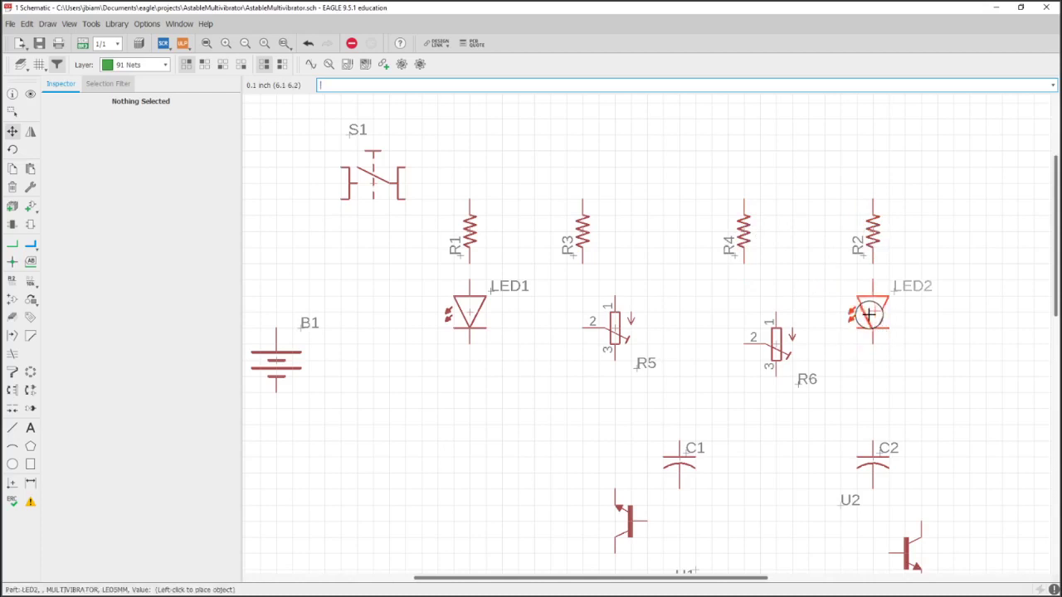
click(869, 313)
- Switch to Snipping Tool and highlight capacitors C1 and C2 in the reference circuit
middle_drag(801, 391, 779, 282)
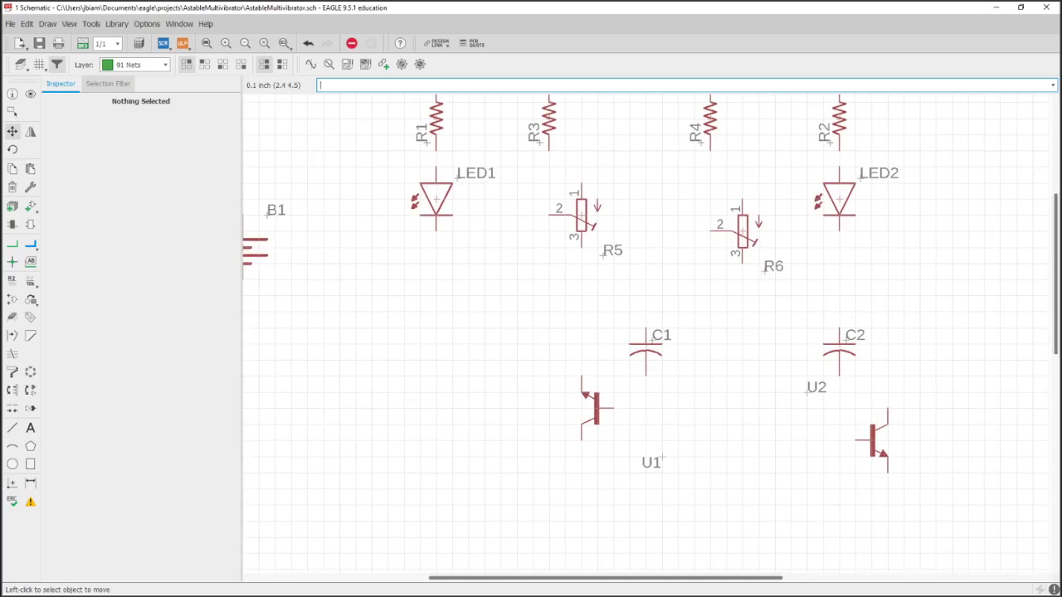
key(alt+Tab)
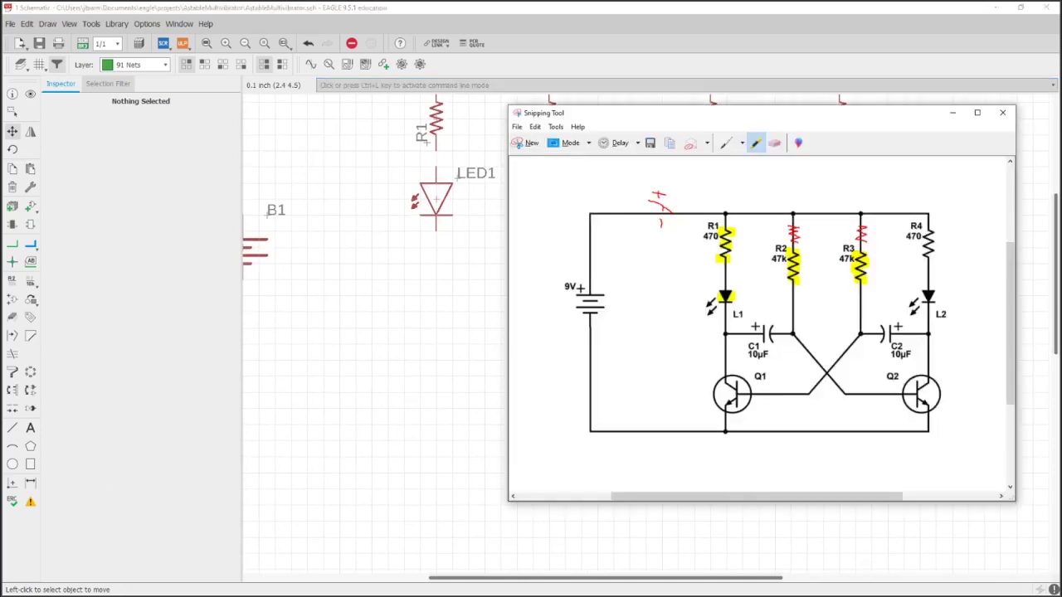
drag(760, 332, 778, 332)
drag(879, 332, 896, 332)
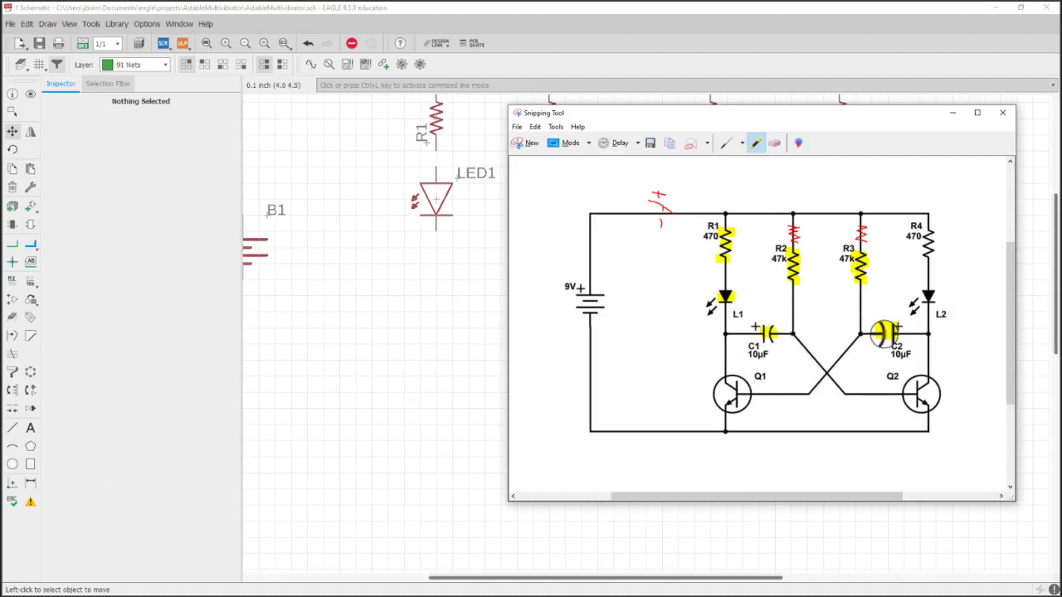
- Return to the EAGLE schematic, rotate capacitor C1 horizontal, and place it below and between LED1 and trimmer R5
click(458, 324)
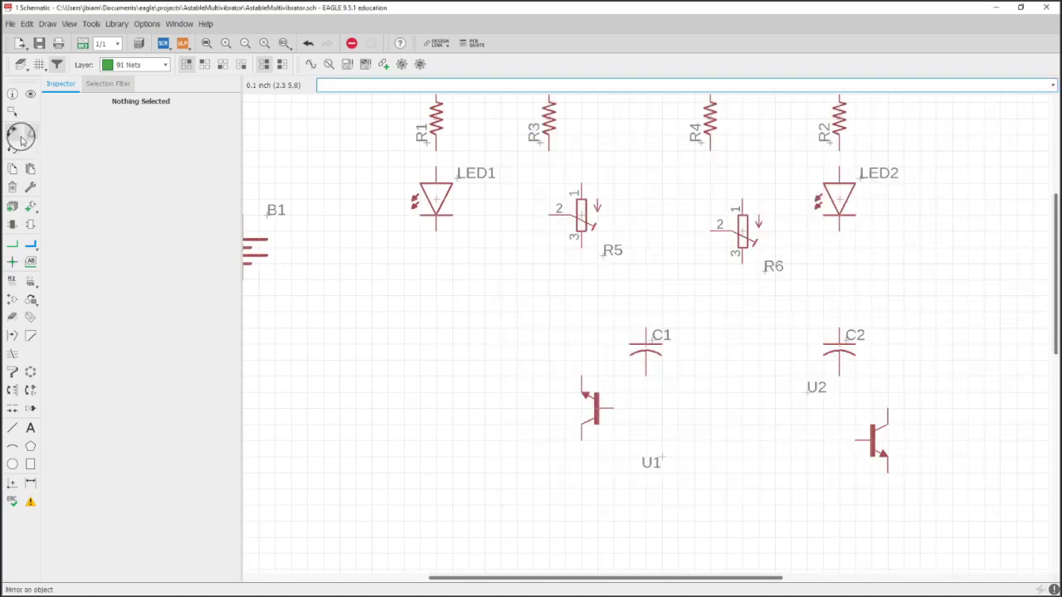
click(647, 348)
right_click(553, 296)
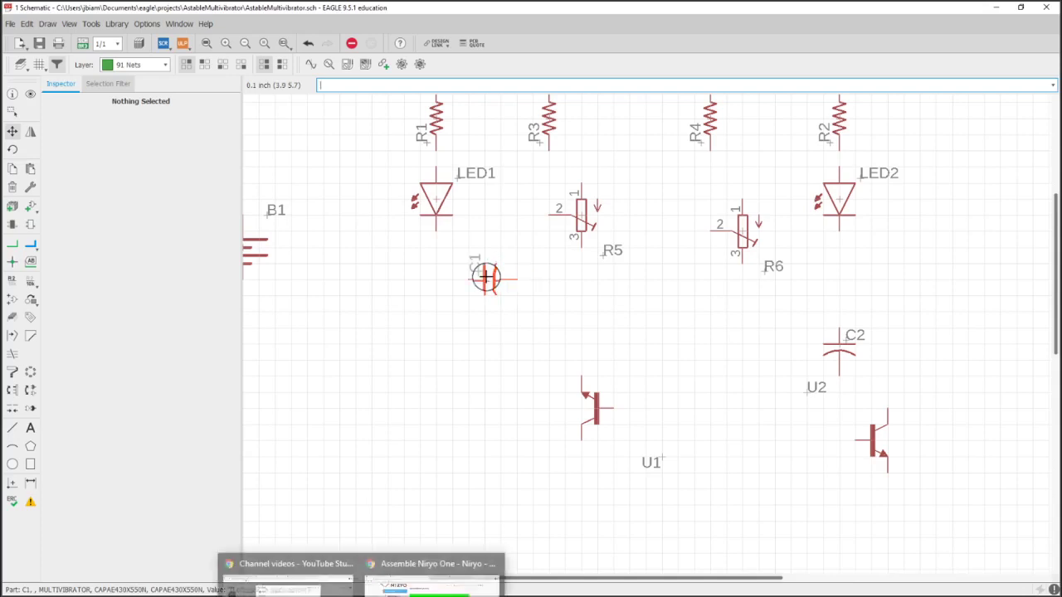
click(498, 278)
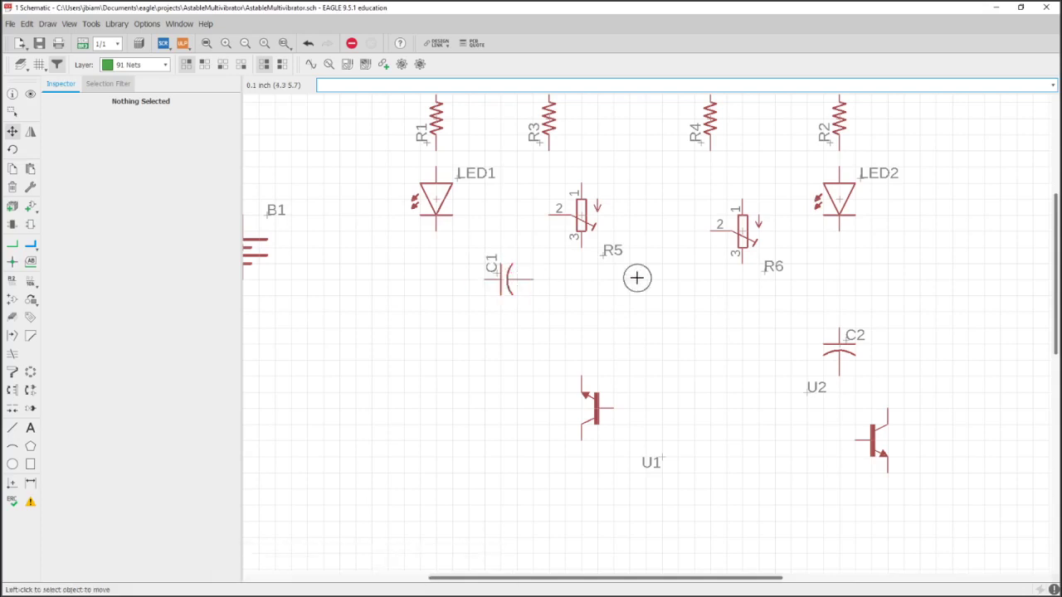
- Rotate capacitor C2 horizontal with its curved plate facing left, and place it between R6 and LED2, level with C1
click(834, 343)
right_click(805, 308)
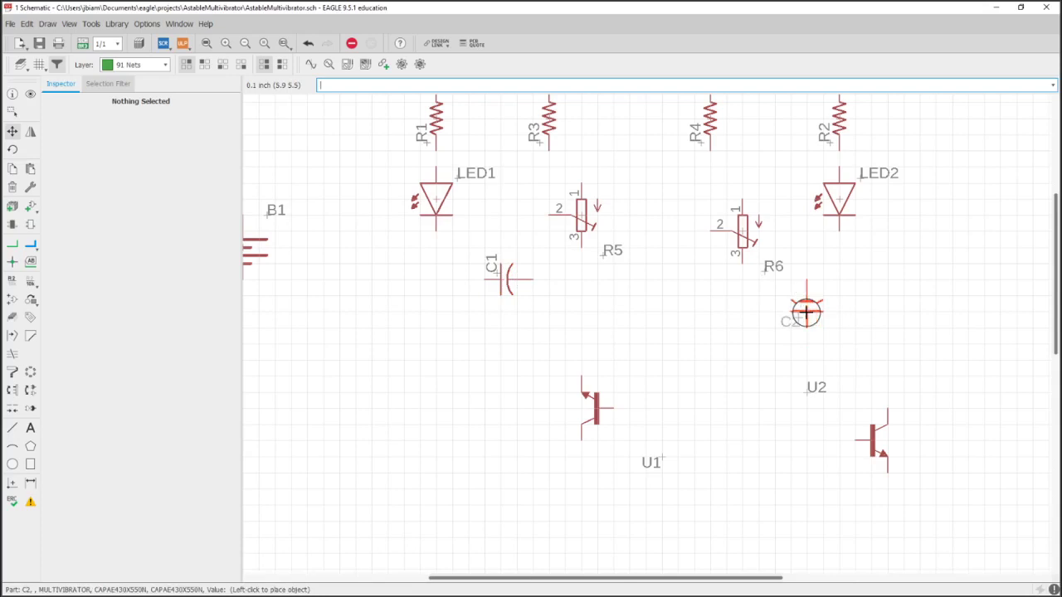
right_click(802, 292)
right_click(802, 282)
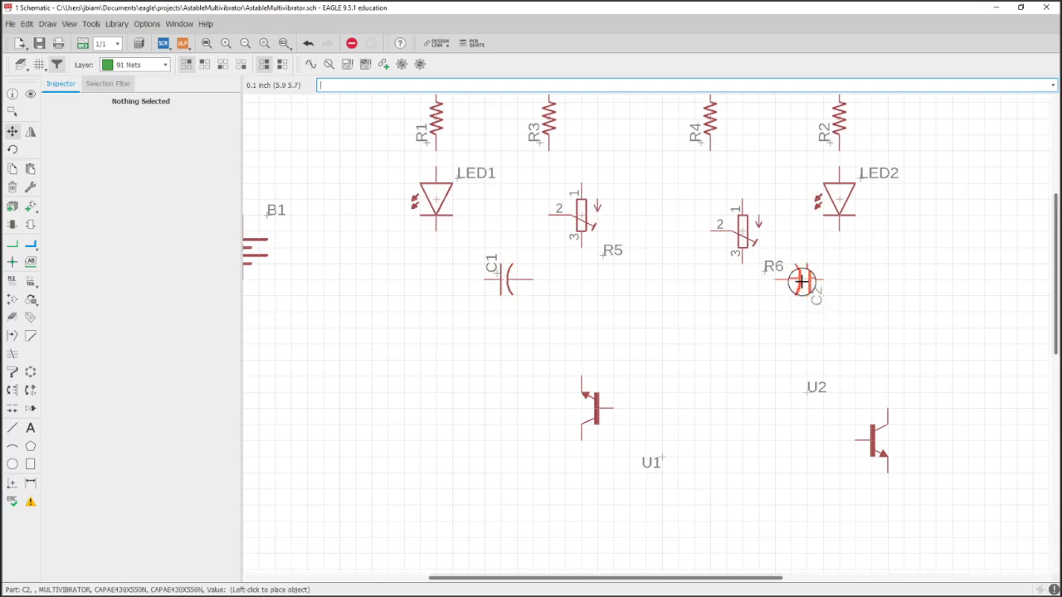
click(802, 282)
- Move the name labels of resistors R1 and R3 to the upper right of their symbols, using the fine grid
middle_drag(791, 218, 772, 326)
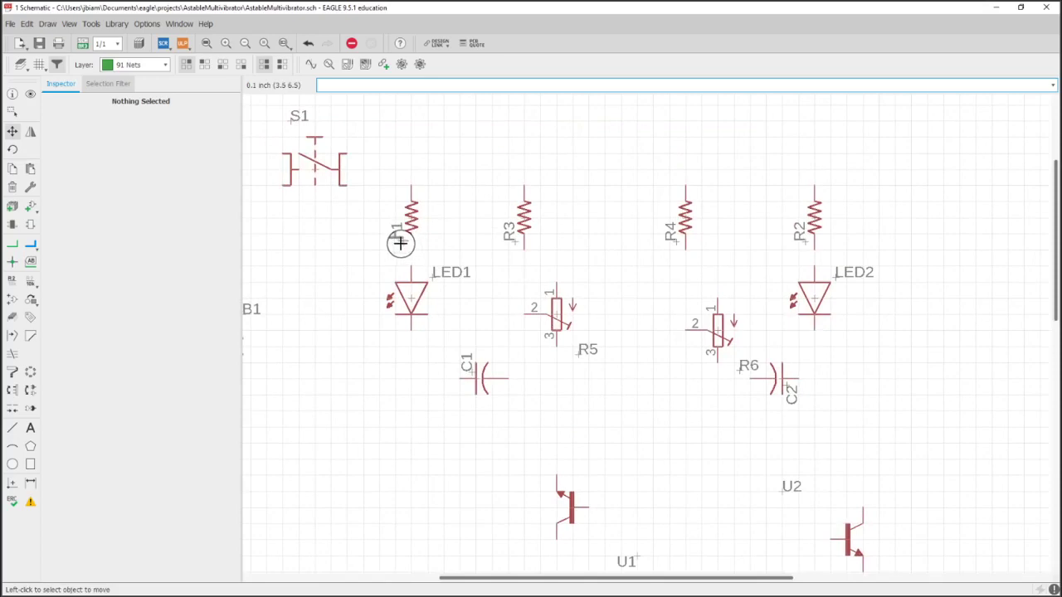
middle_drag(373, 289, 403, 287)
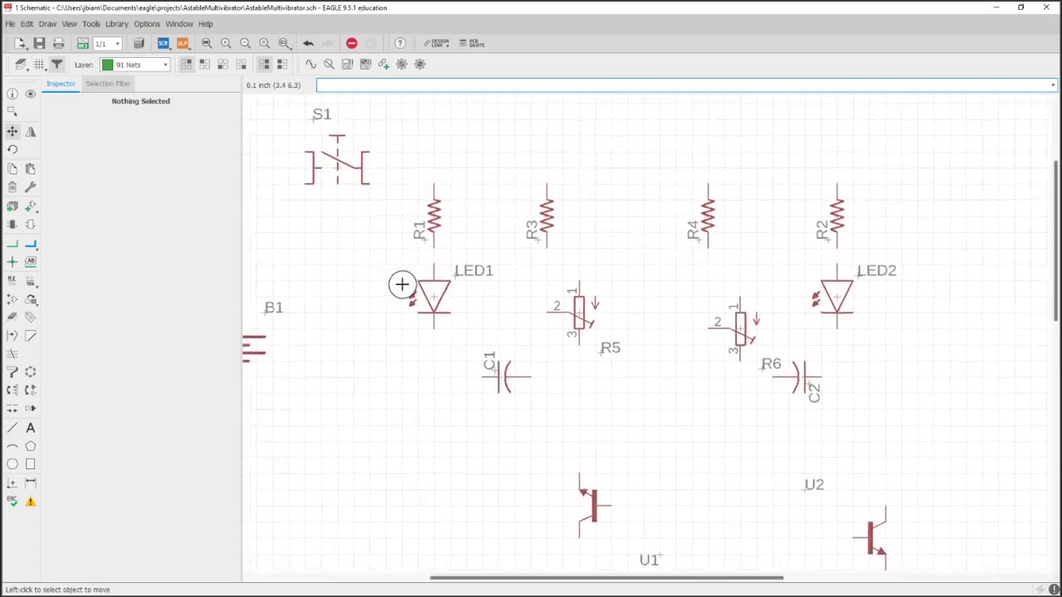
click(421, 238)
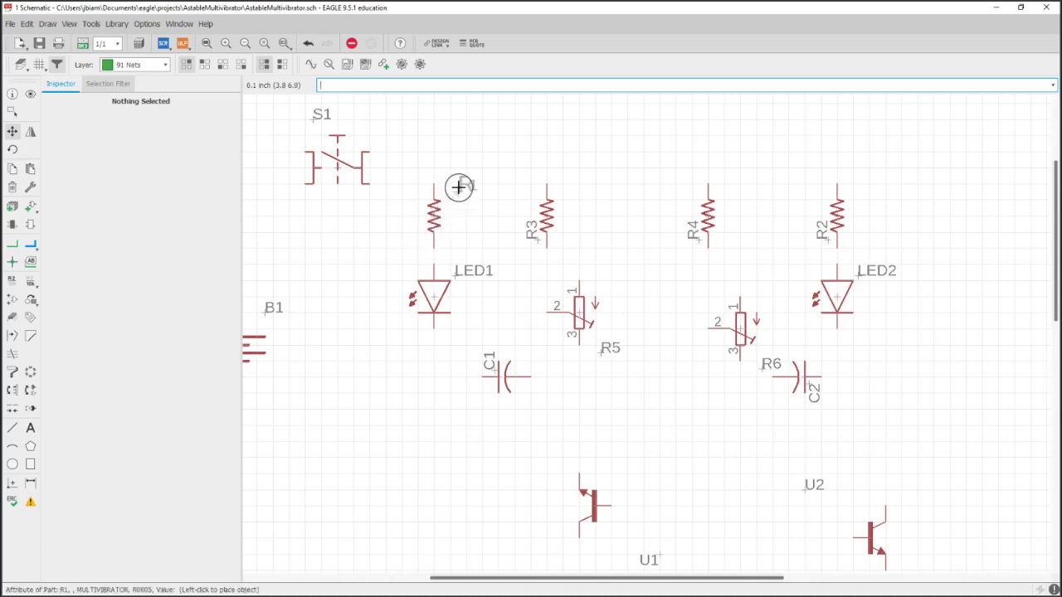
key(alt)
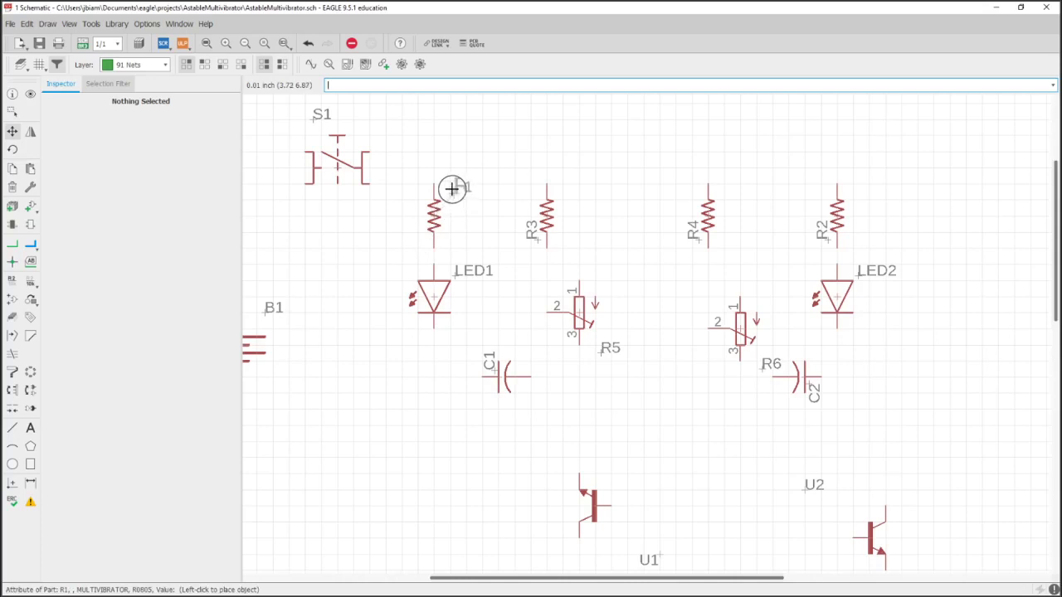
click(451, 187)
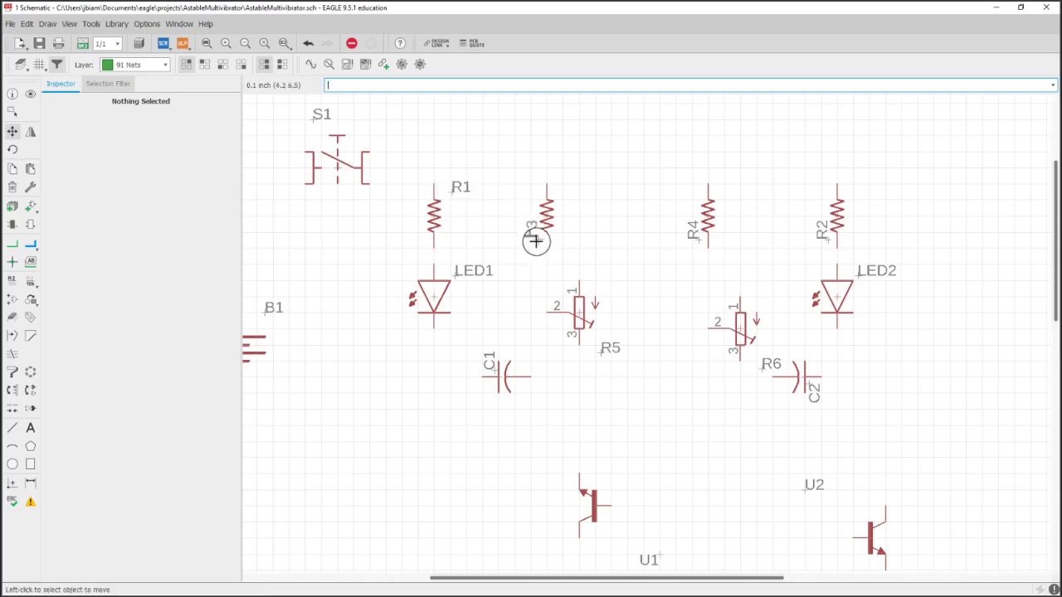
click(531, 233)
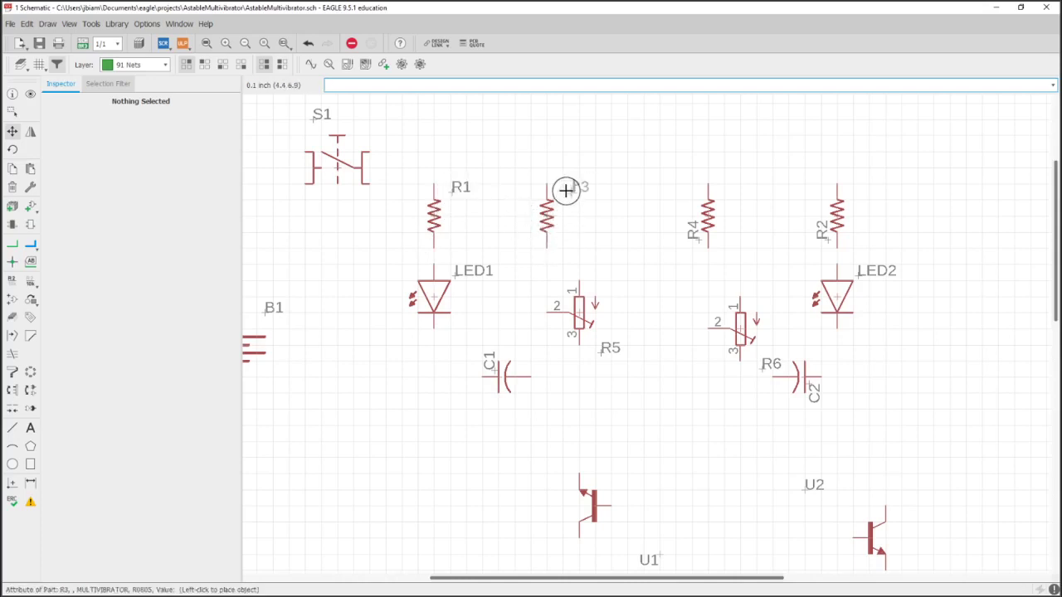
key(alt)
click(560, 190)
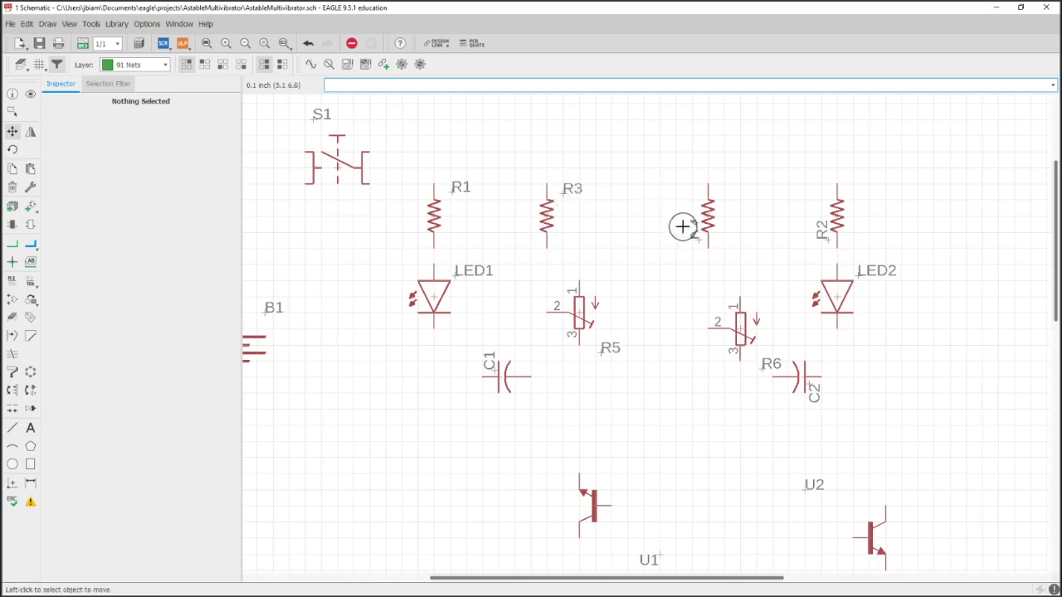
- Move the name labels of resistors R4 and R2 to the upper right of their symbols, using the fine grid
click(694, 230)
key(alt)
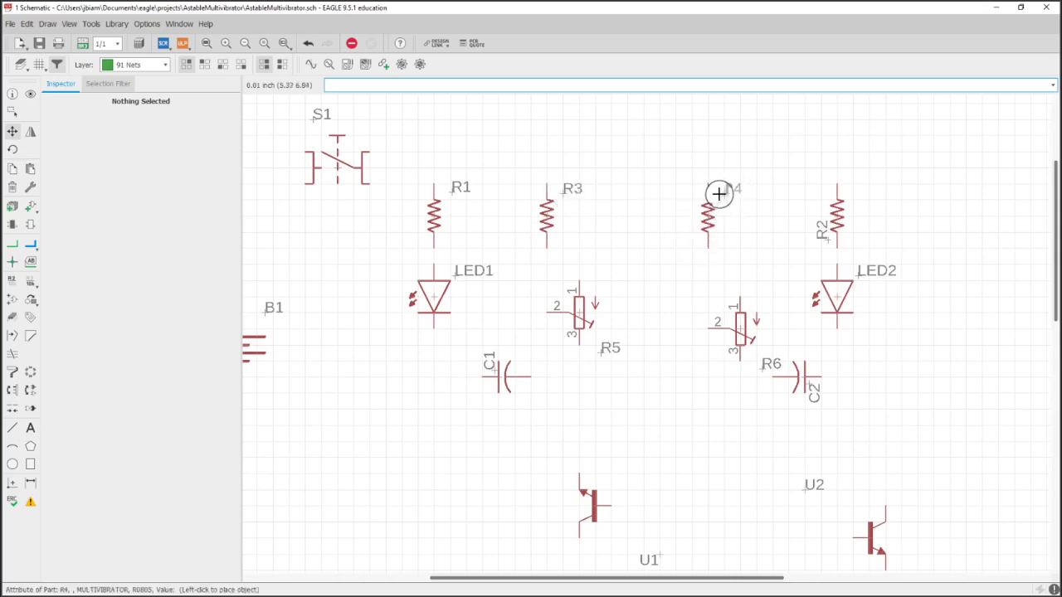
click(718, 194)
click(823, 232)
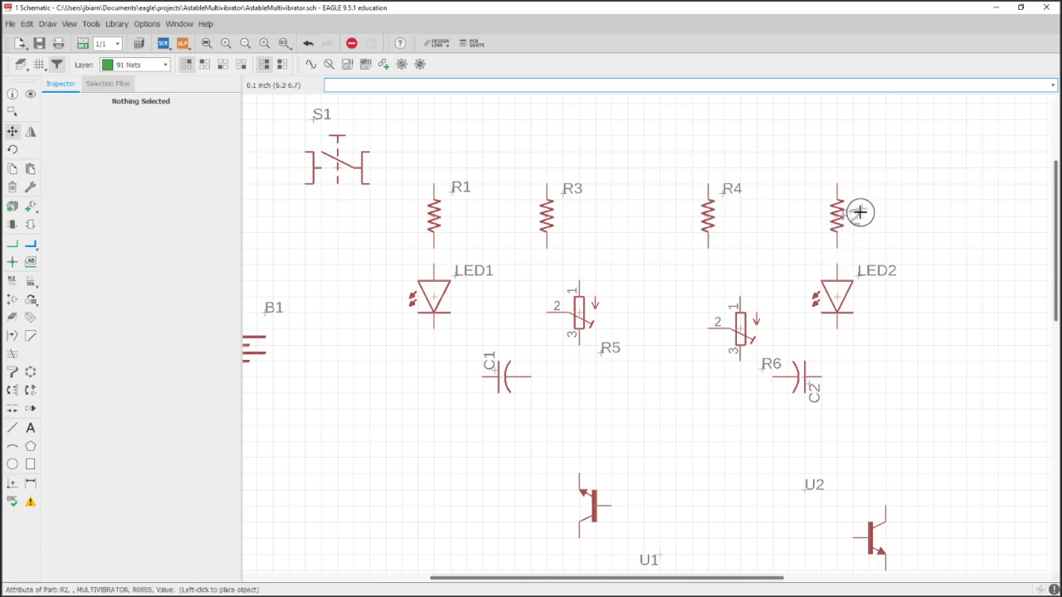
key(alt)
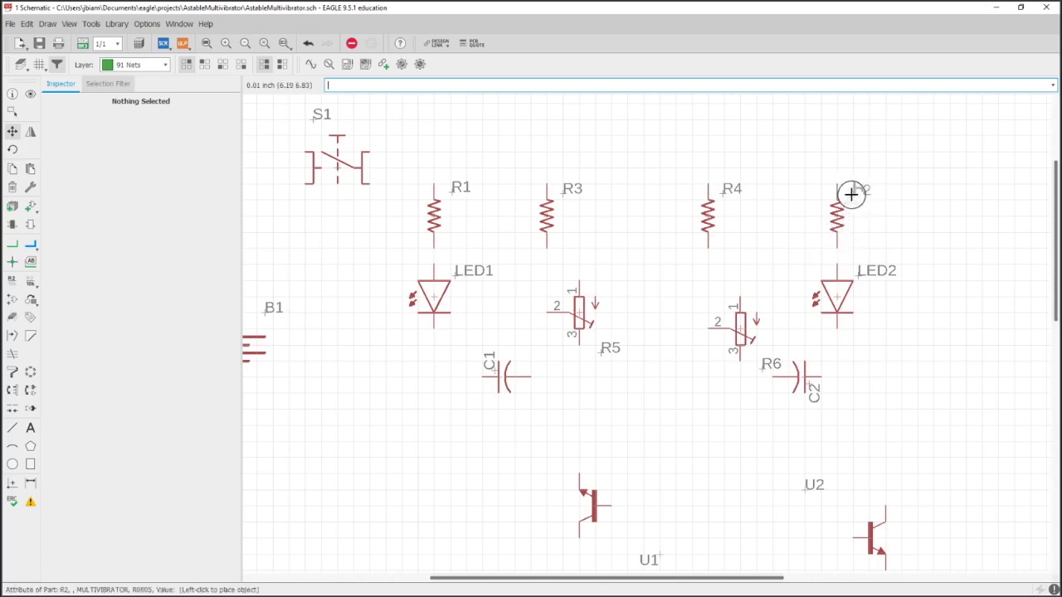
click(851, 193)
- Move the R6 and R5 name labels to the upper right of their trimmers, and lower R5 level with R6
middle_drag(764, 254, 764, 196)
click(738, 318)
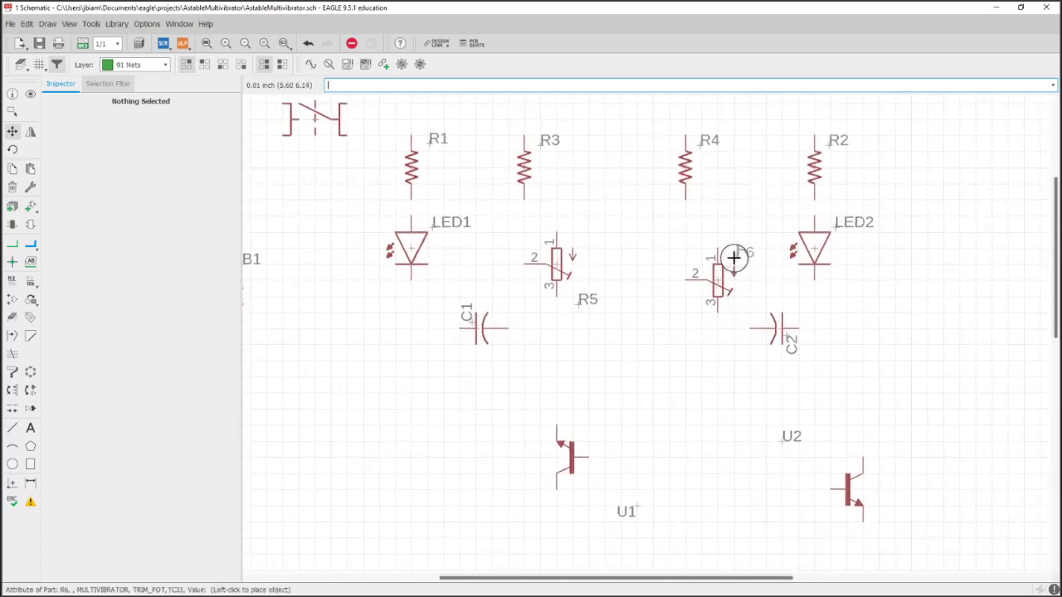
click(733, 258)
click(575, 301)
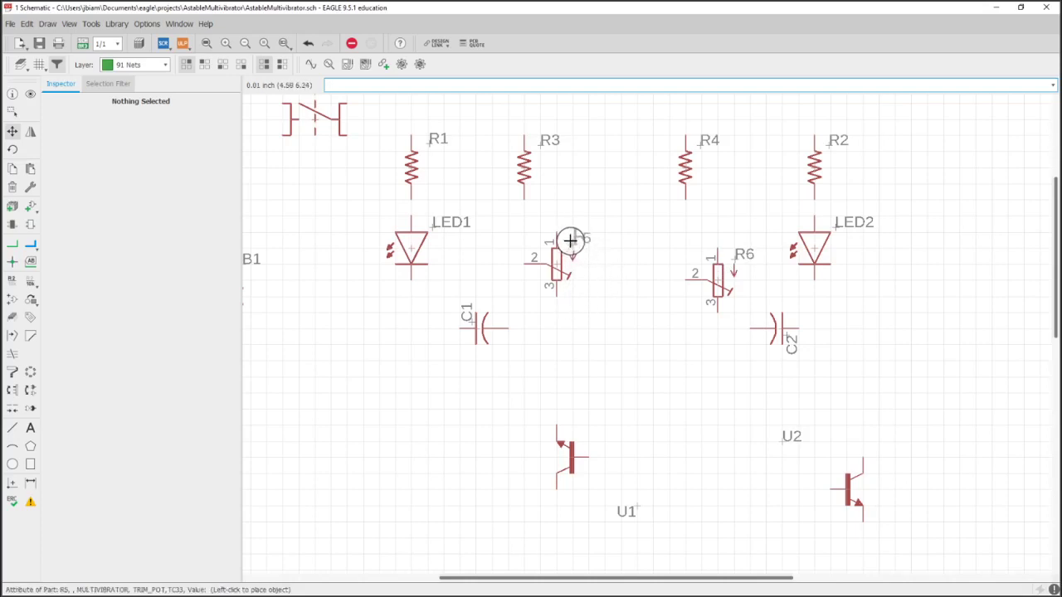
click(570, 240)
click(556, 265)
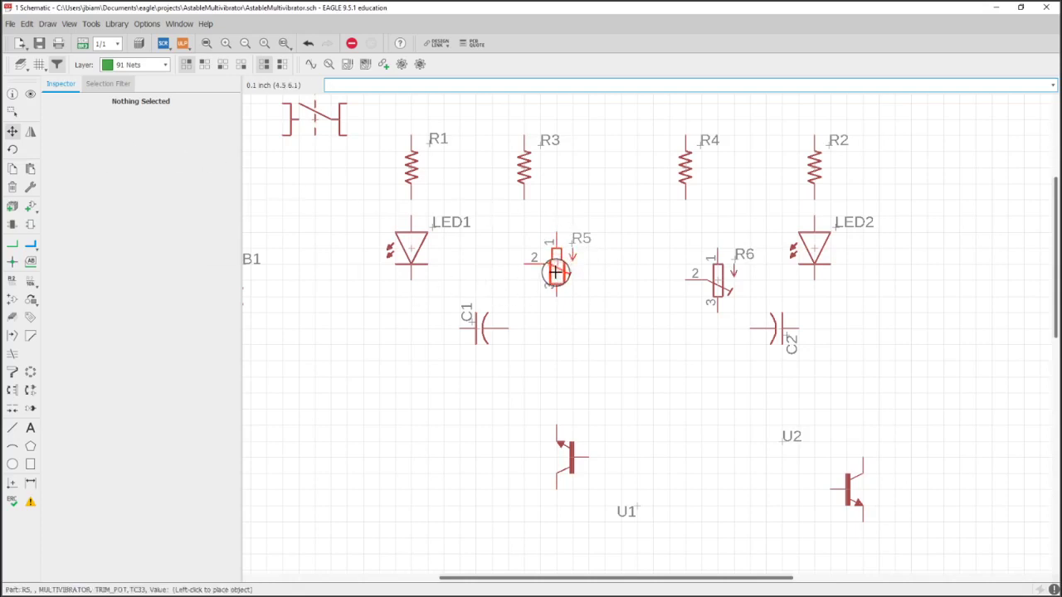
click(561, 279)
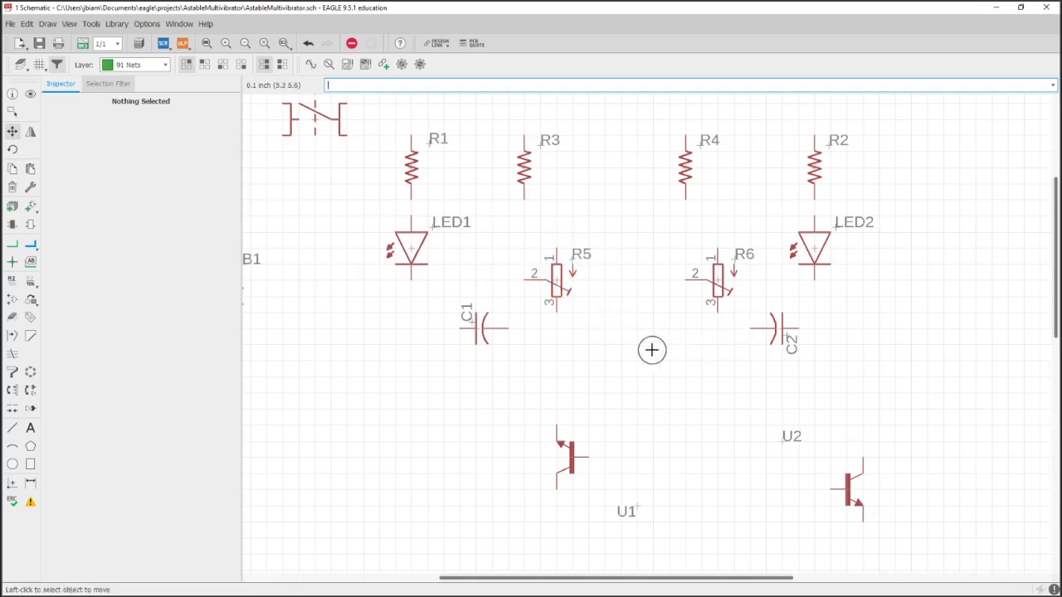
- Move U2's name label to the upper left of its transistor symbol, and place the transistor directly below LED2
middle_drag(650, 354, 628, 349)
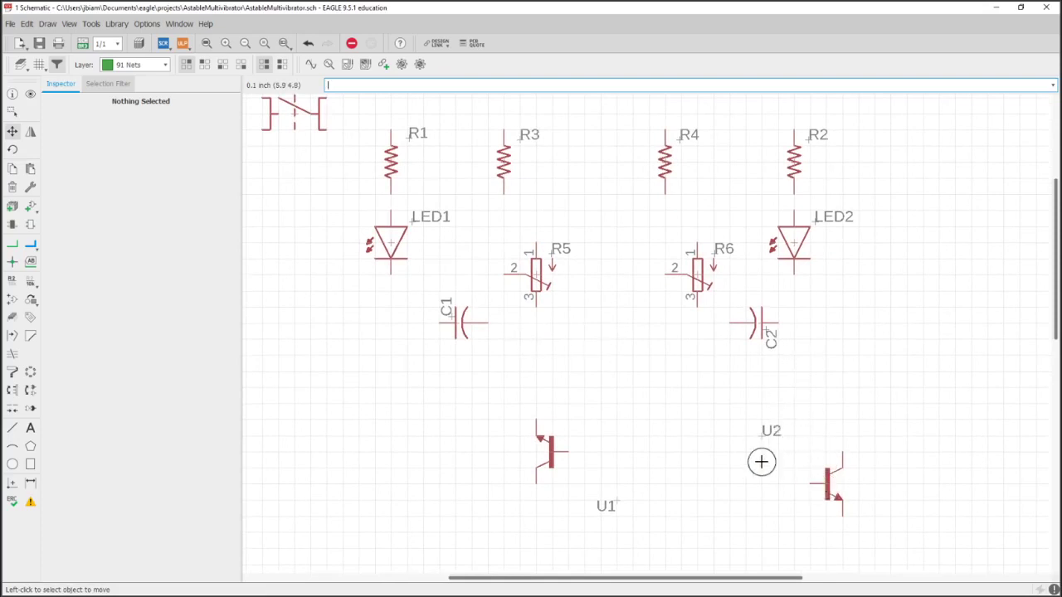
middle_drag(761, 460, 758, 435)
click(756, 410)
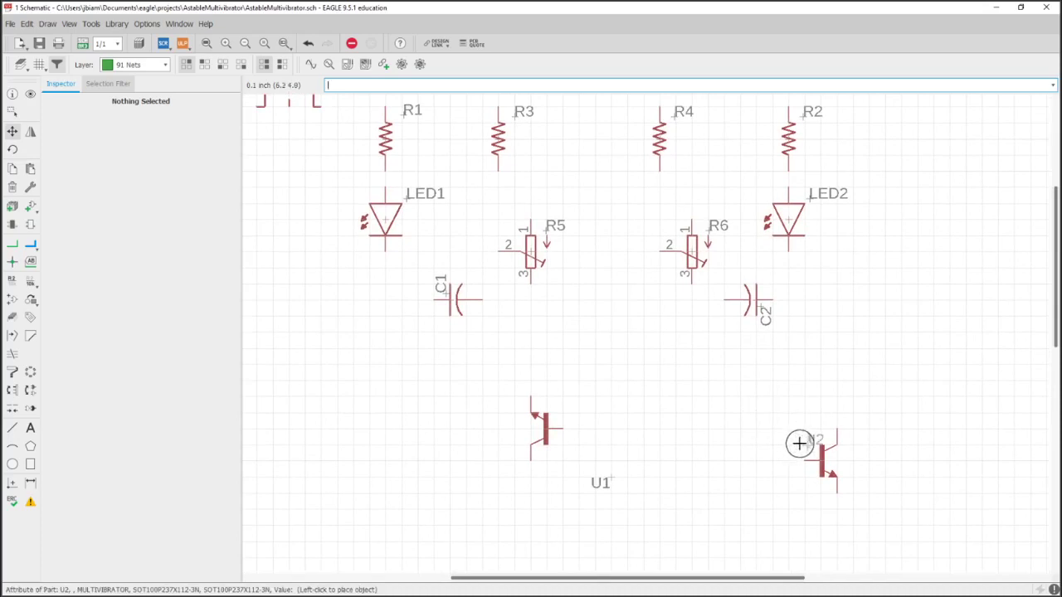
click(798, 446)
click(820, 460)
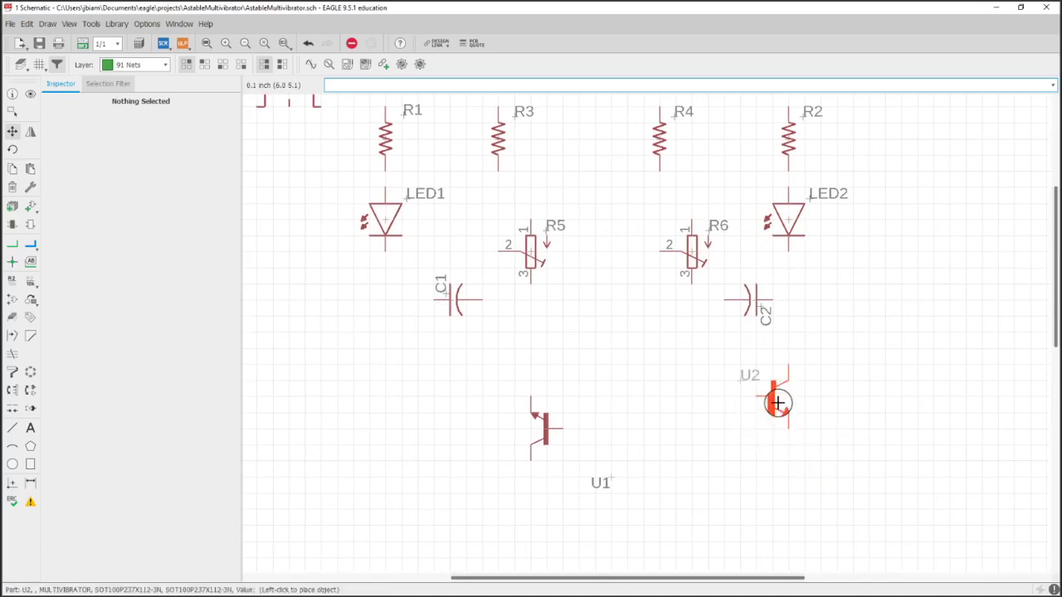
click(777, 403)
- Place transistor U1 directly below LED1 and raise U2 to the same height
click(546, 426)
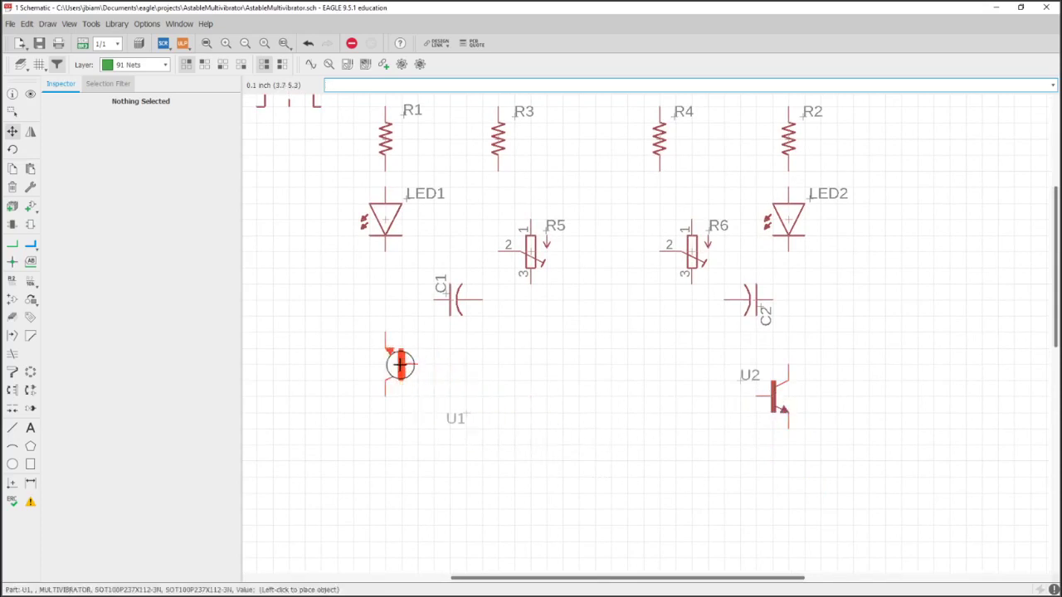
click(400, 385)
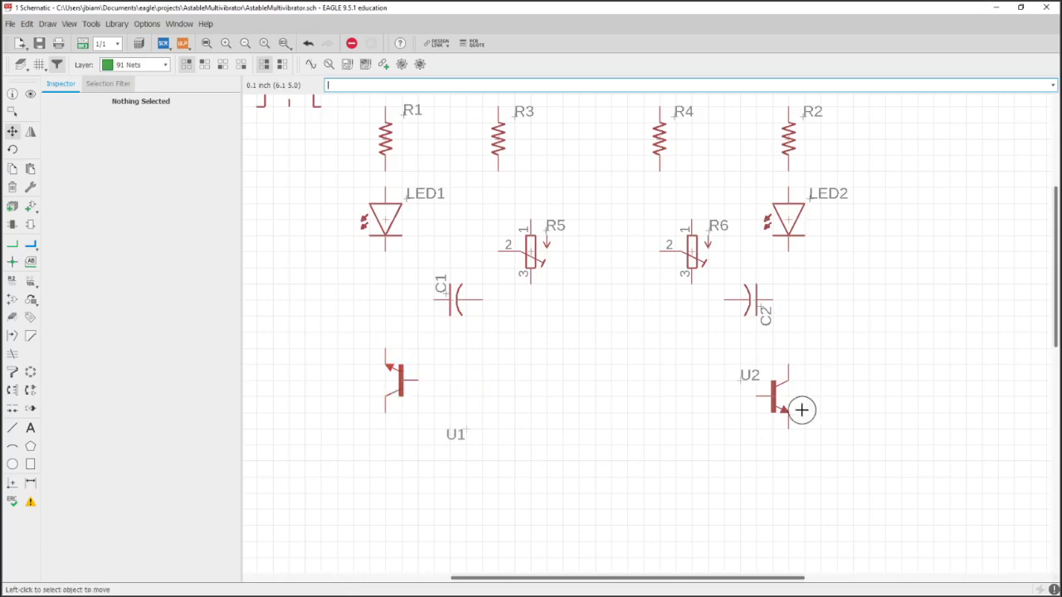
click(772, 396)
click(771, 386)
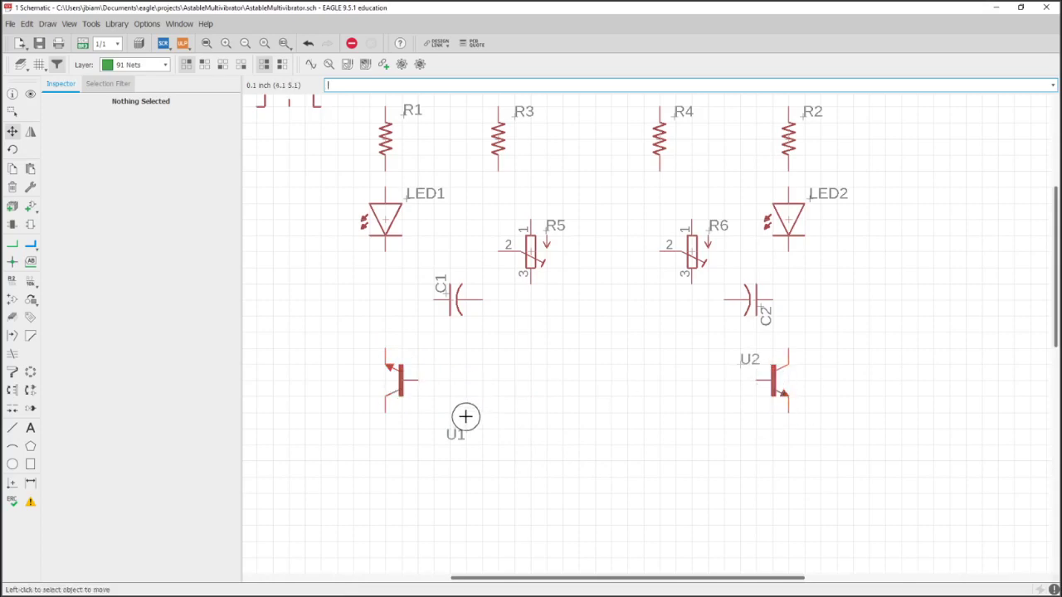
- Move U1's name label to the upper right of its transistor symbol
click(463, 430)
click(432, 350)
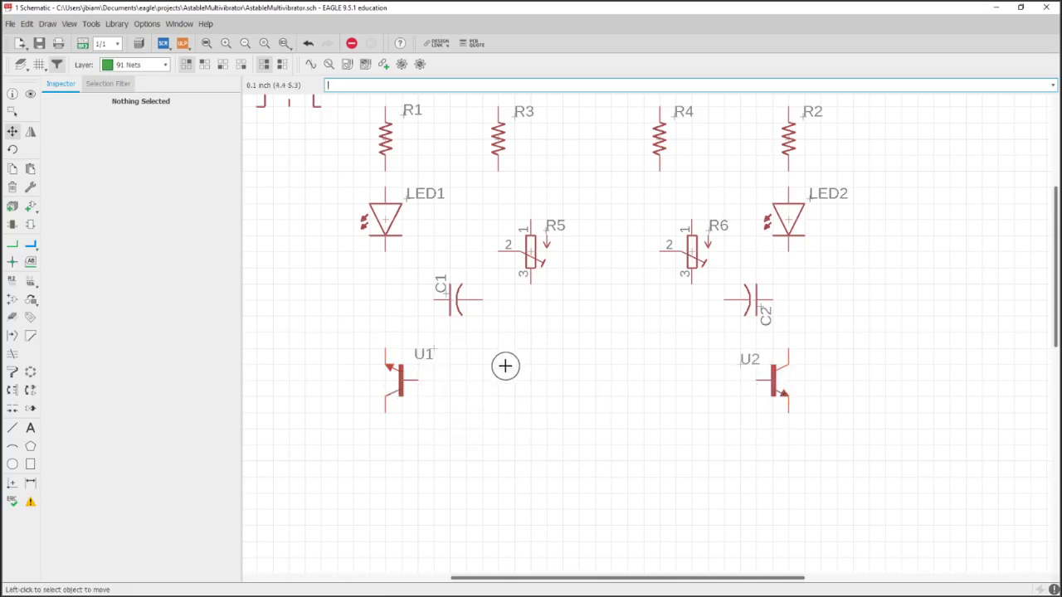
scroll(503, 365, down, 3)
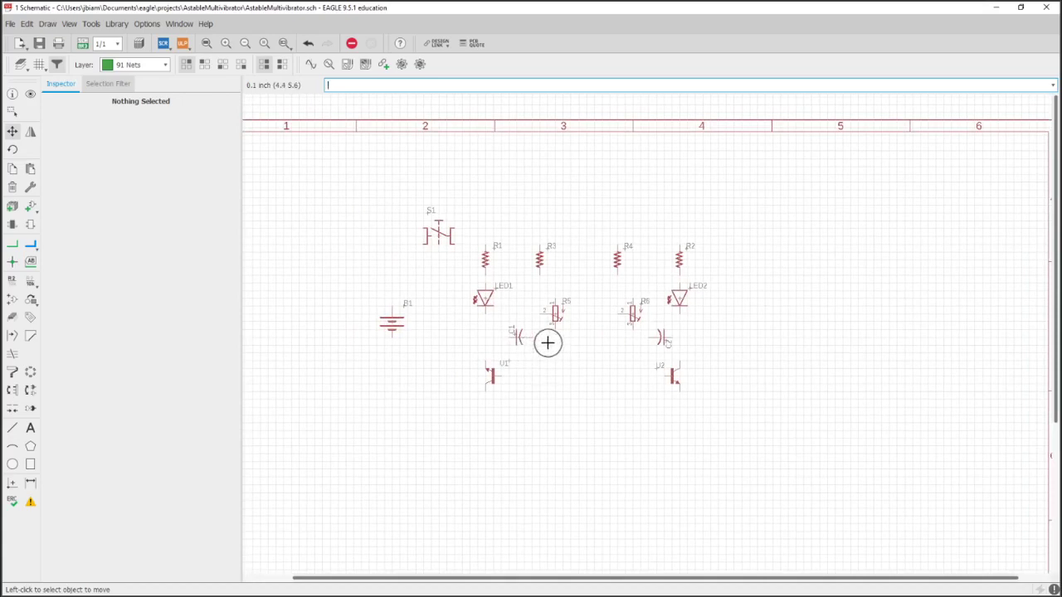
scroll(548, 343, up, 1)
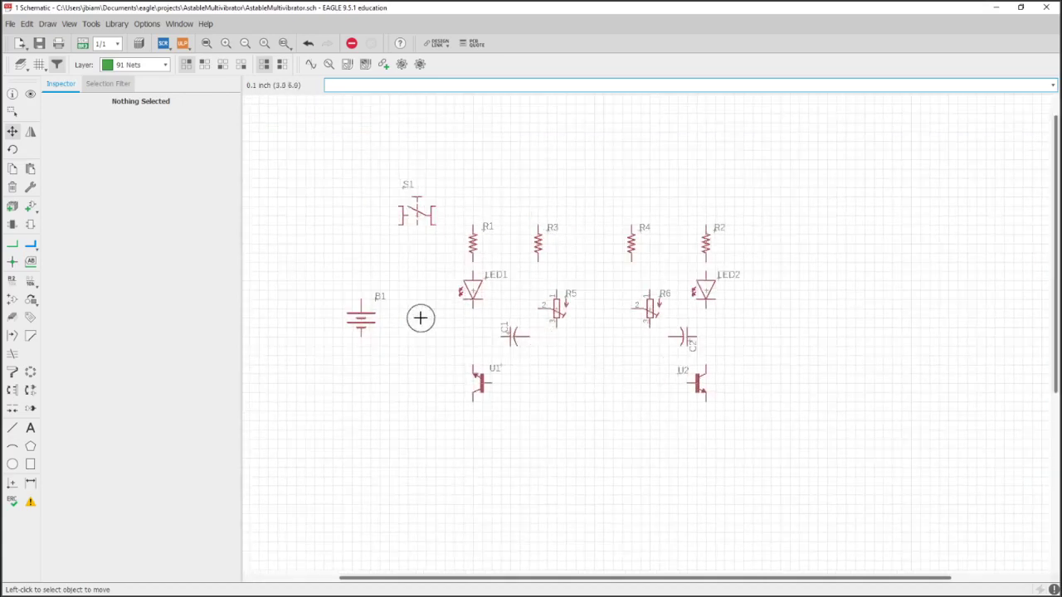